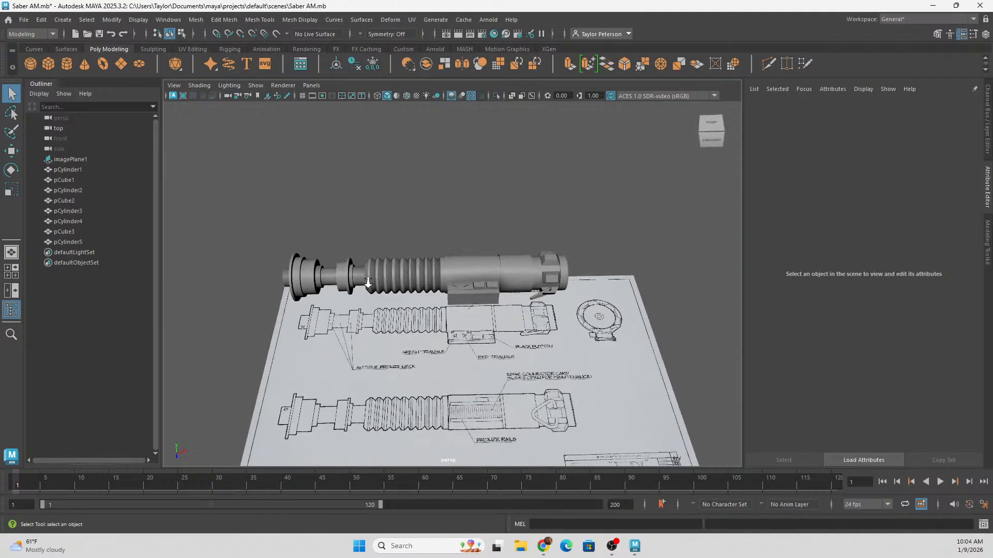
- Delete the slanted belt-ring piece hanging below the faceted end cap of the saber hilt
left_click(493, 233)
left_click_drag(493, 234, 382, 165, "alt")
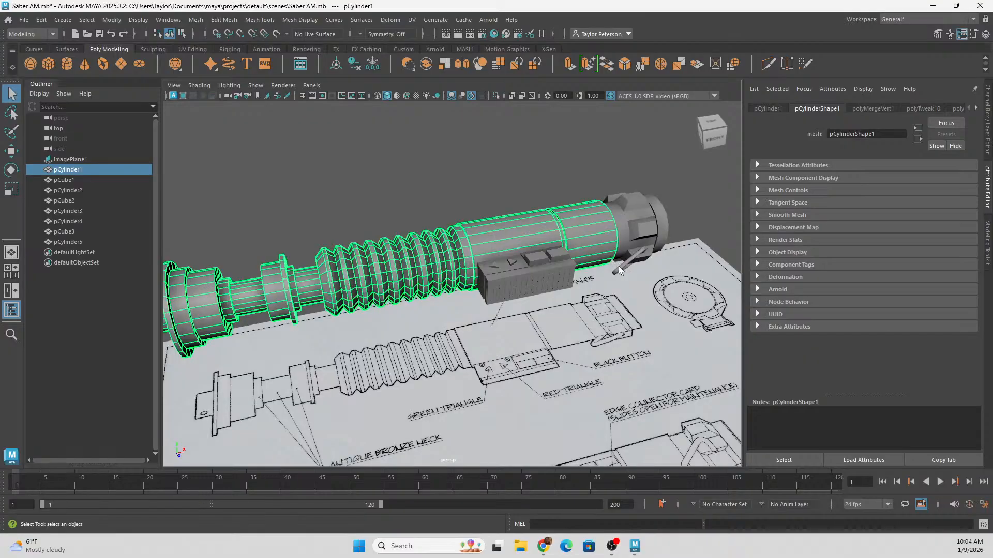
left_click(619, 270)
key("Delete")
- Examine the hilt's main body, ribbed grip and side control box against the blueprint drawing
left_click_drag(595, 263, 461, 203, "alt")
right_click_drag(460, 203, 488, 206, "alt")
left_click_drag(489, 207, 537, 238, "alt")
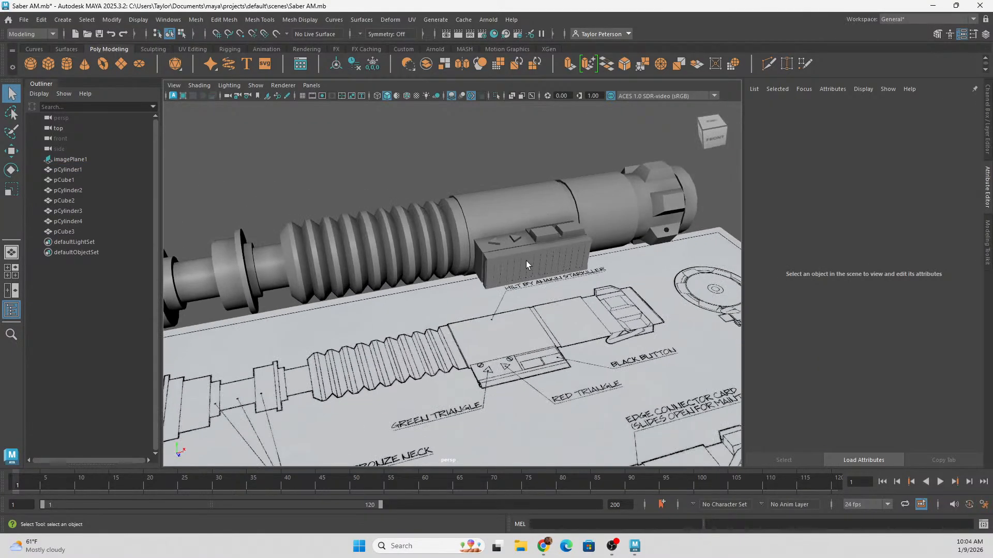
left_click(527, 260)
right_click_drag(454, 224, 573, 217, "alt")
left_click_drag(575, 217, 419, 235, "alt")
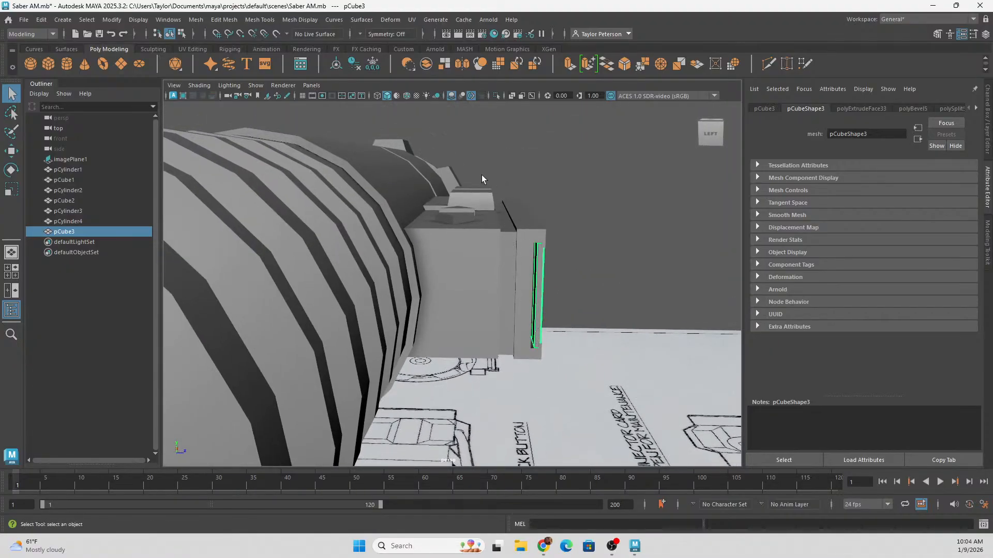
right_click_drag(419, 235, 399, 237, "alt")
left_click_drag(399, 238, 507, 265, "alt")
middle_click_drag(507, 265, 315, 281, "alt")
left_click(326, 223)
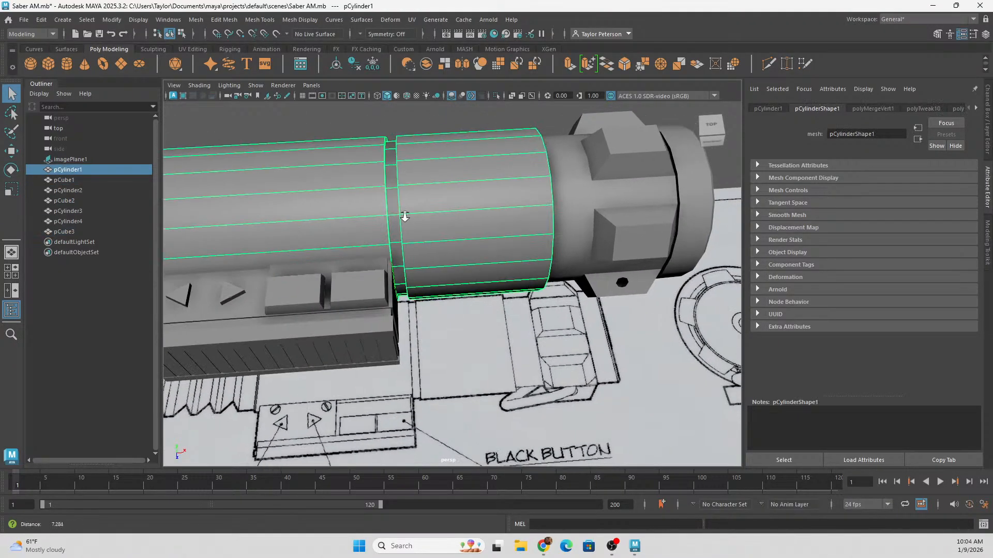
right_click_drag(410, 217, 359, 219, "alt")
middle_click_drag(360, 219, 528, 231, "alt")
right_click_drag(528, 230, 497, 231, "alt")
mouse_move(497, 232)
middle_mouse_down("alt")
mouse_move(578, 237)
mouse_move(487, 239)
middle_mouse_up("alt")
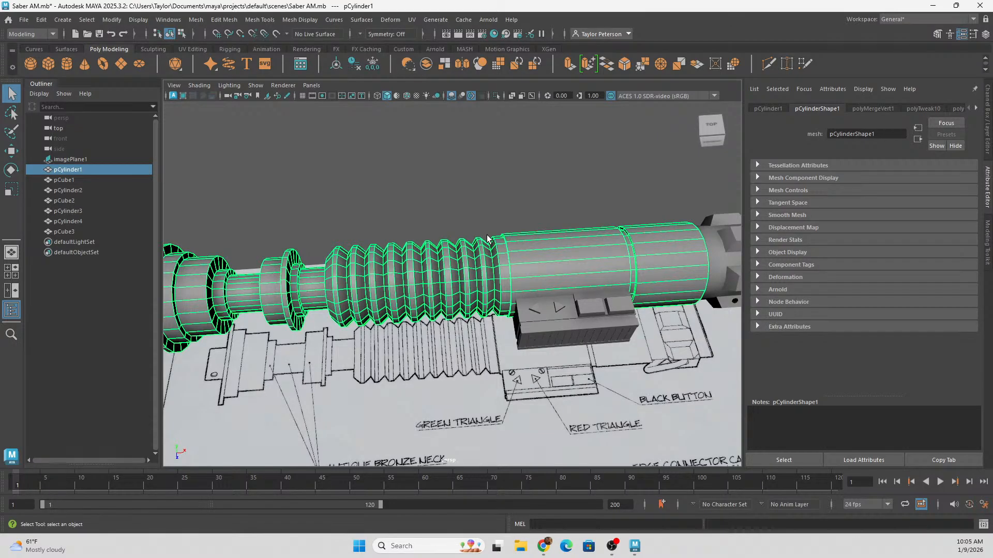
middle_click_drag(508, 237, 368, 244, "alt")
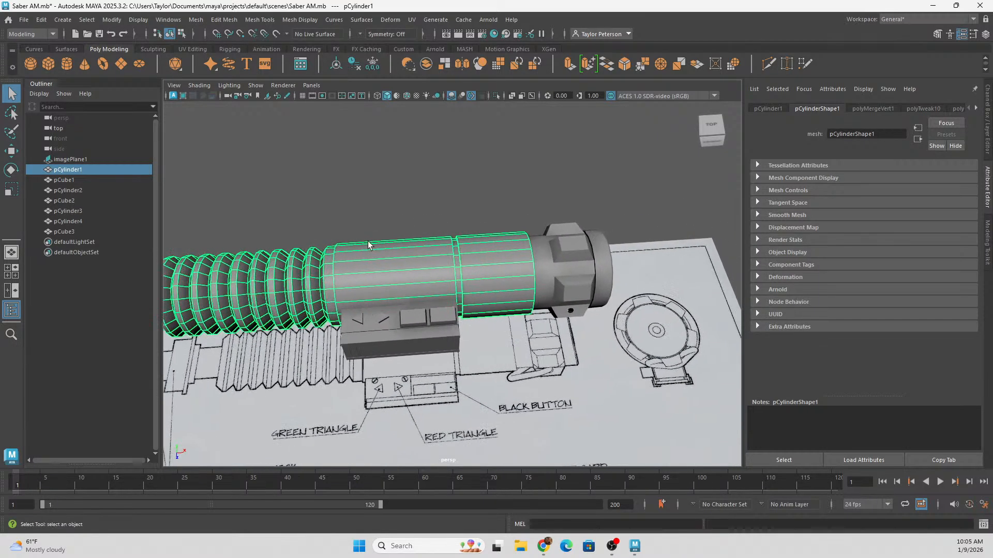
right_click_drag(367, 244, 447, 246, "alt")
- Examine the faceted end cap and its joint with the hilt body, and compare it with the blueprint's circular end view
left_click(612, 248)
key("f")
left_click_drag(573, 215, 348, 159, "alt")
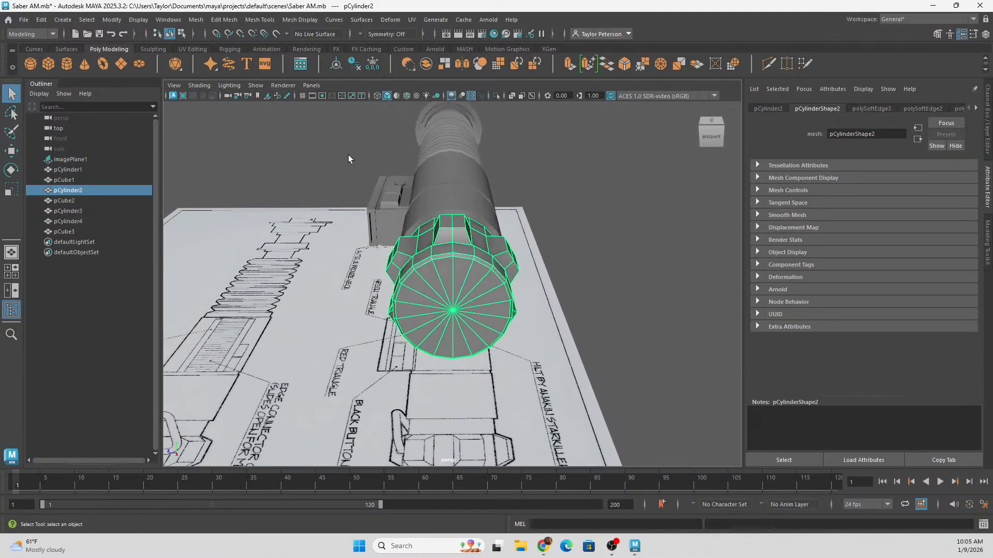
left_click(470, 171)
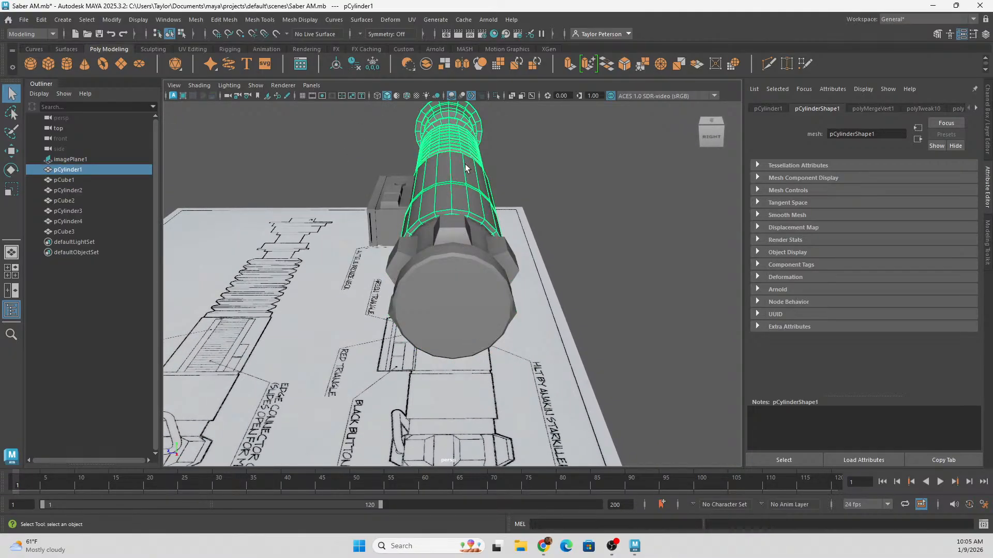
left_click(485, 308)
left_click_drag(485, 308, 523, 242, "alt")
left_click(439, 226)
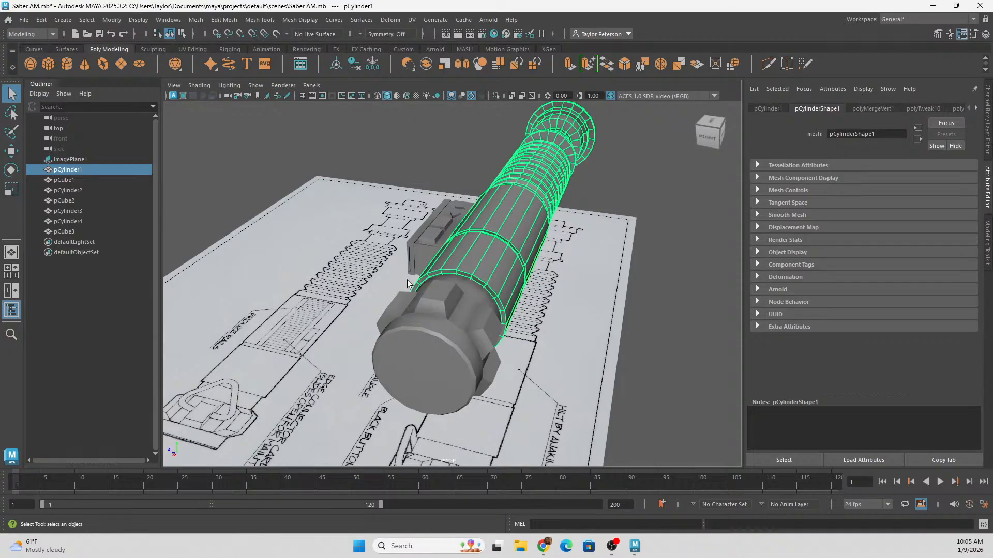
left_click(436, 321)
left_click_drag(435, 320, 484, 222, "alt")
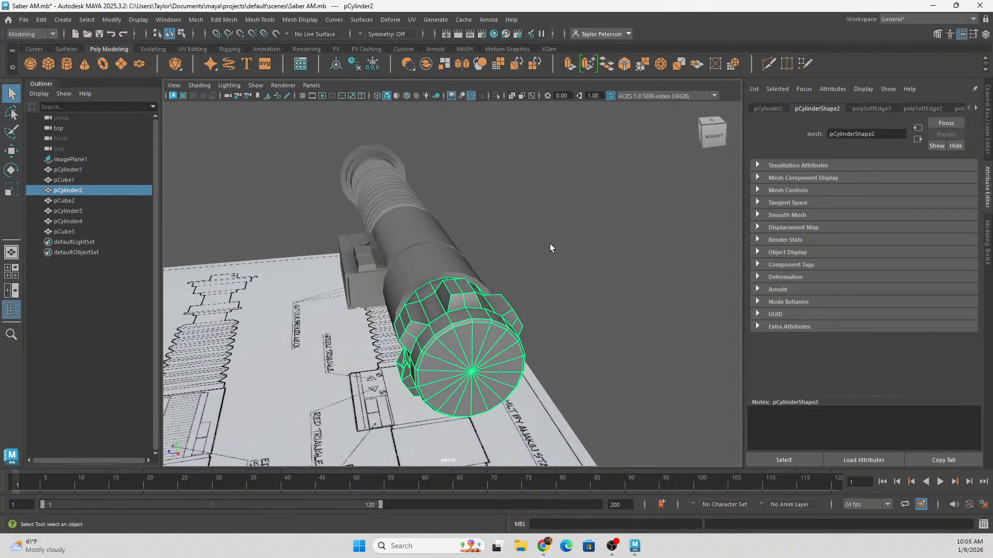
left_click_drag(541, 256, 627, 277, "alt")
middle_click_drag(569, 311, 561, 303, "alt")
left_click_drag(560, 303, 479, 244, "alt")
middle_click_drag(479, 243, 355, 210, "alt")
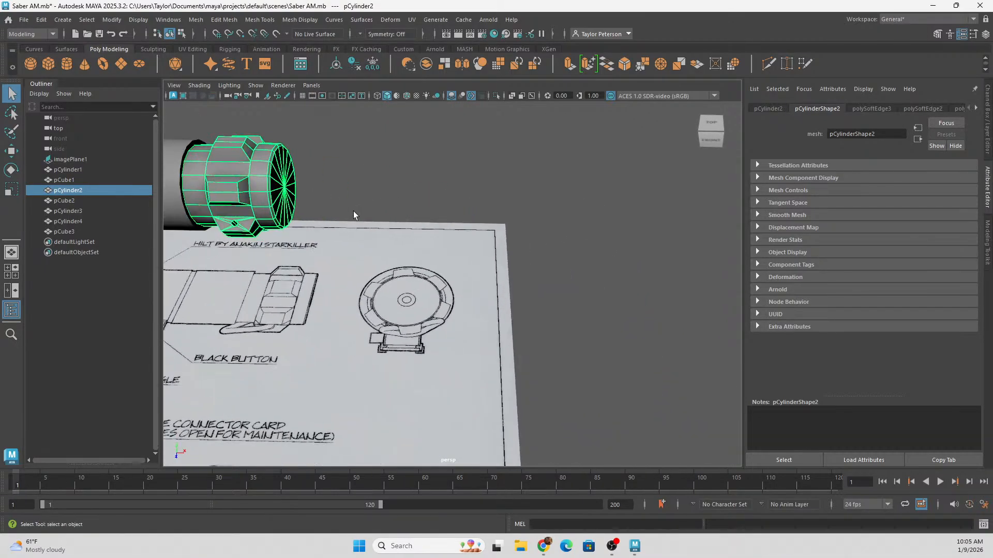
right_click_drag(355, 211, 631, 352, "alt")
middle_click_drag(432, 290, 498, 280, "alt")
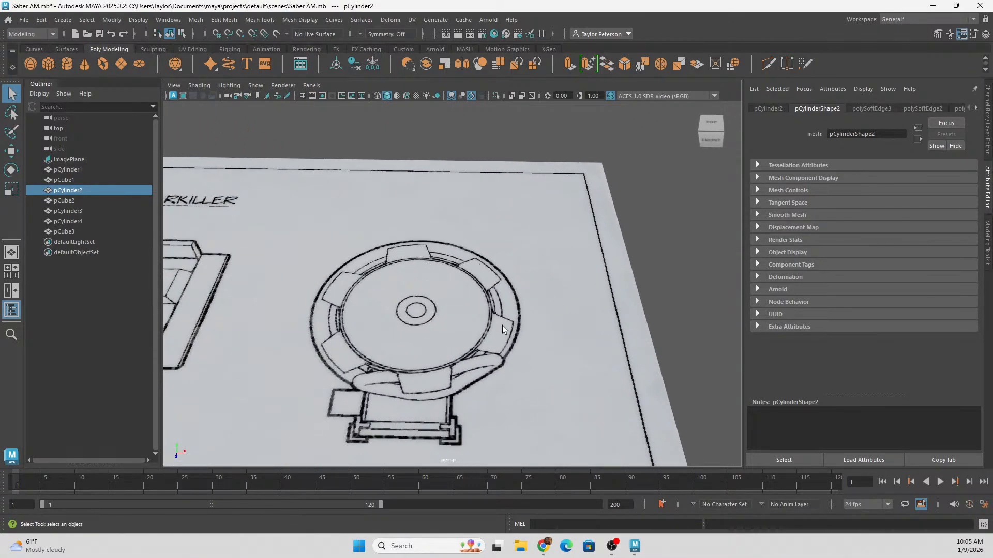
scroll(446, 289, "down", 1)
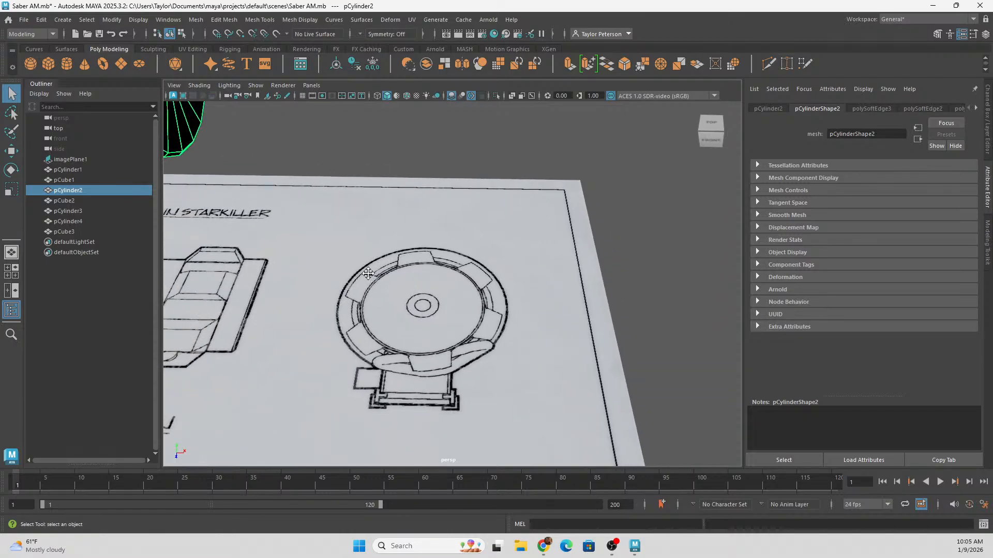
scroll(448, 291, "down", 1)
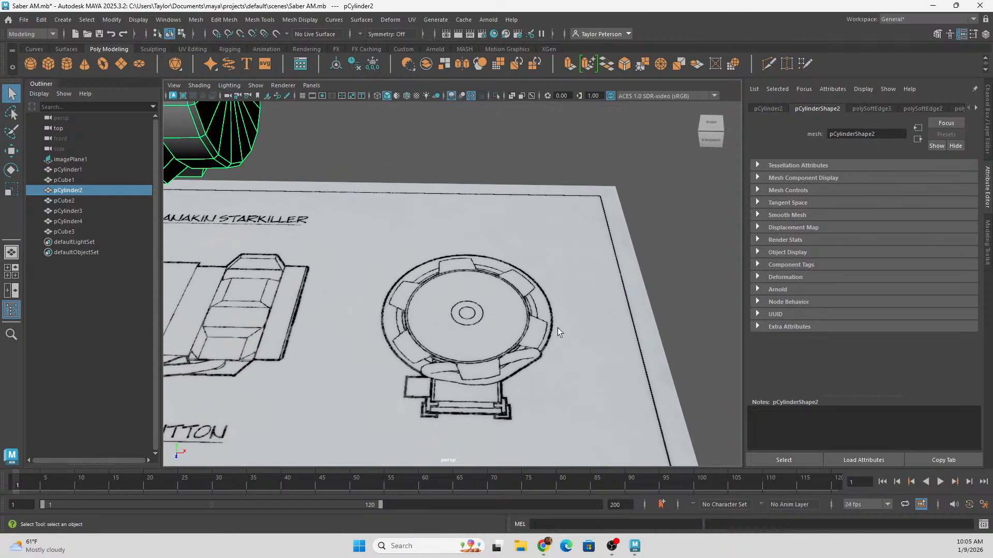
middle_click_drag(370, 228, 370, 228, "alt")
left_click_drag(370, 228, 458, 295, "alt")
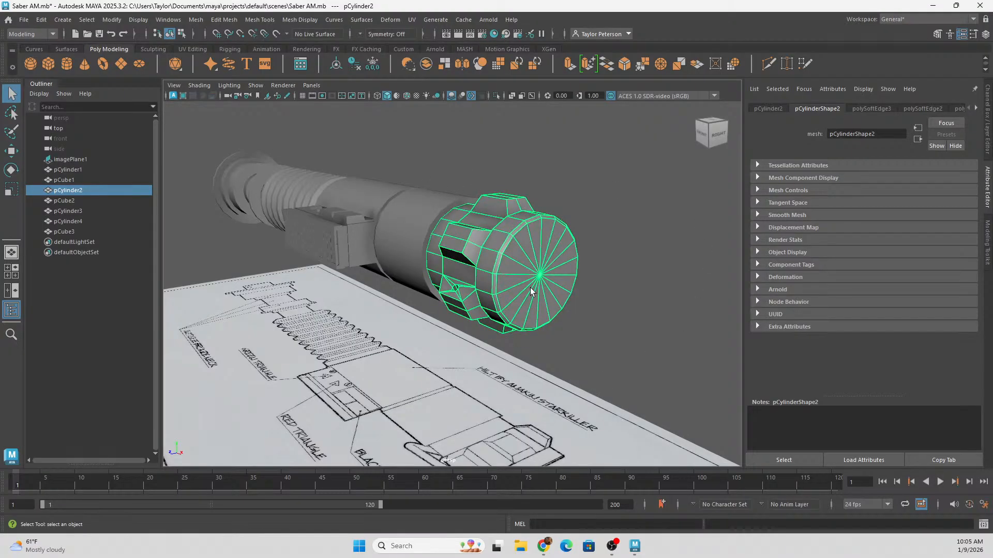
- Pull the faceted end cap away from the hilt body and delete it
left_click_drag(530, 287, 497, 299, "alt")
key("w")
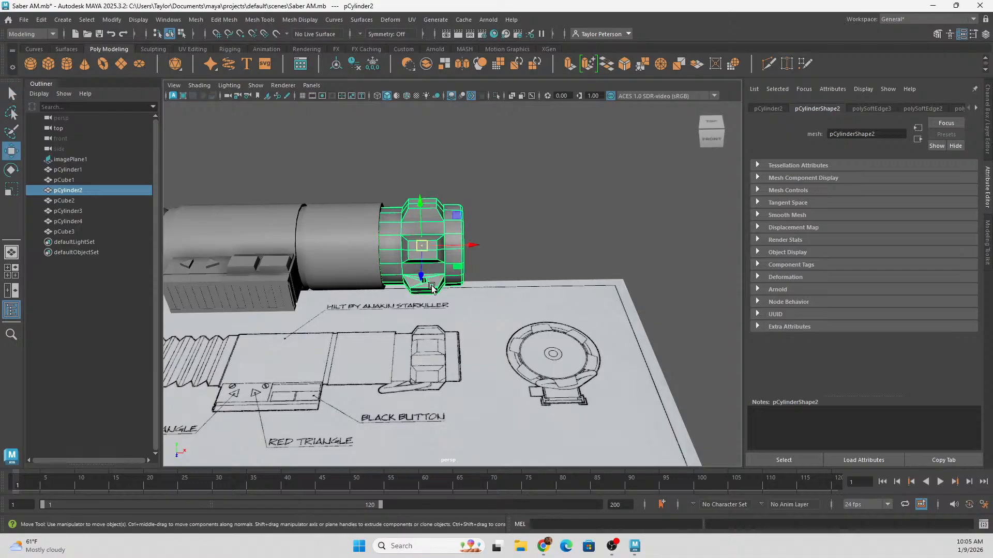
left_click_drag(461, 248, 554, 247)
key("Delete")
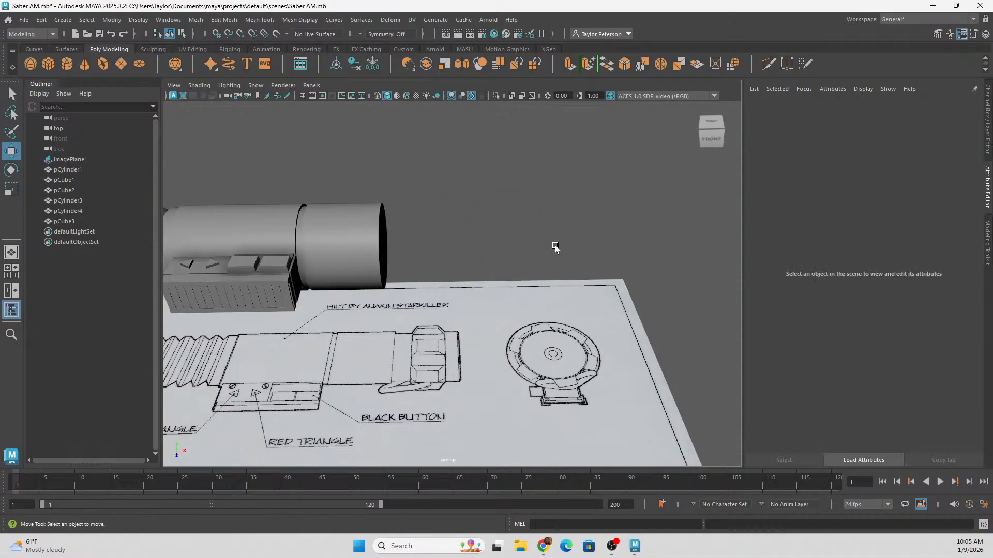
- Create a new polygon cylinder for the end cap and set its Subdivisions Axis to 18
left_click_drag(341, 204, 529, 224, "alt")
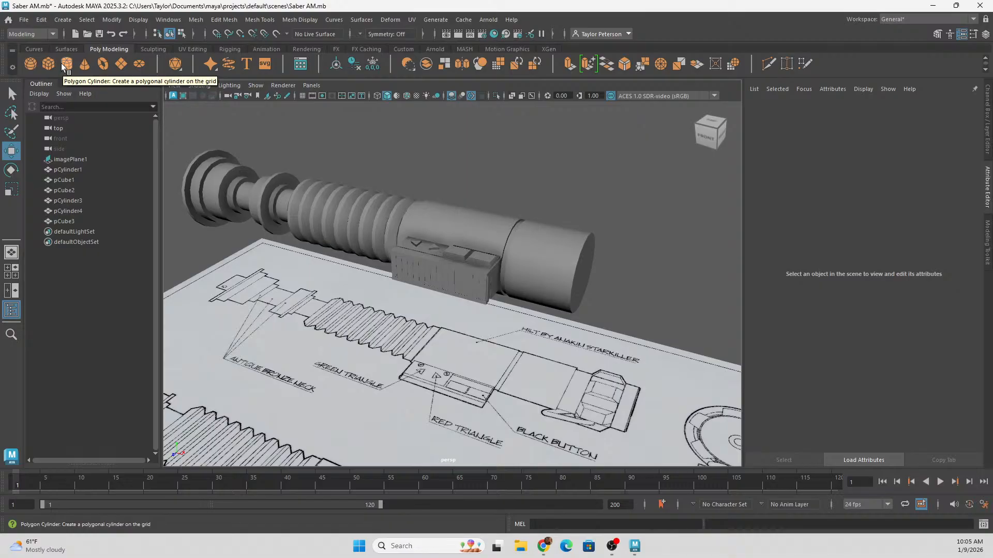
left_click(513, 225)
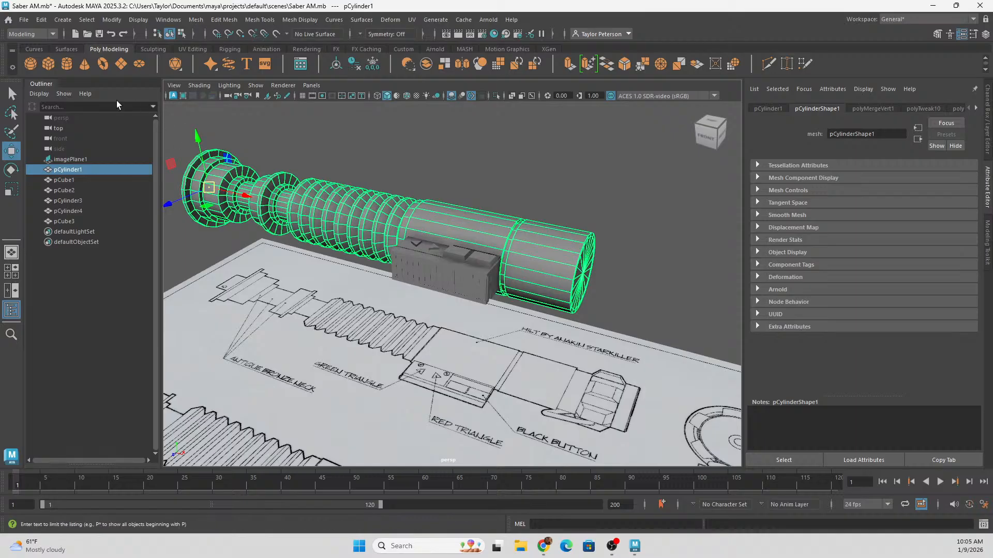
left_click(67, 64)
key("f")
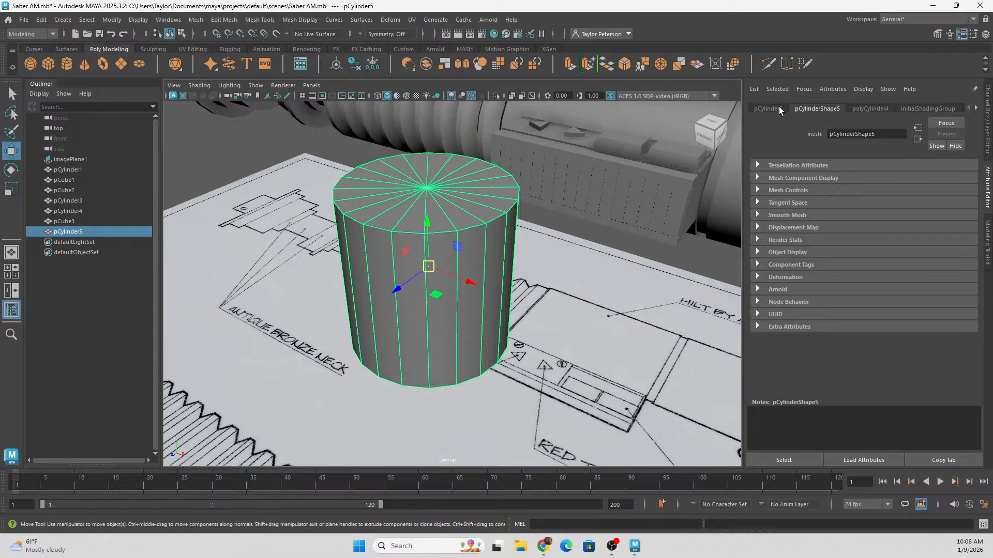
left_click(779, 107)
left_click(871, 109)
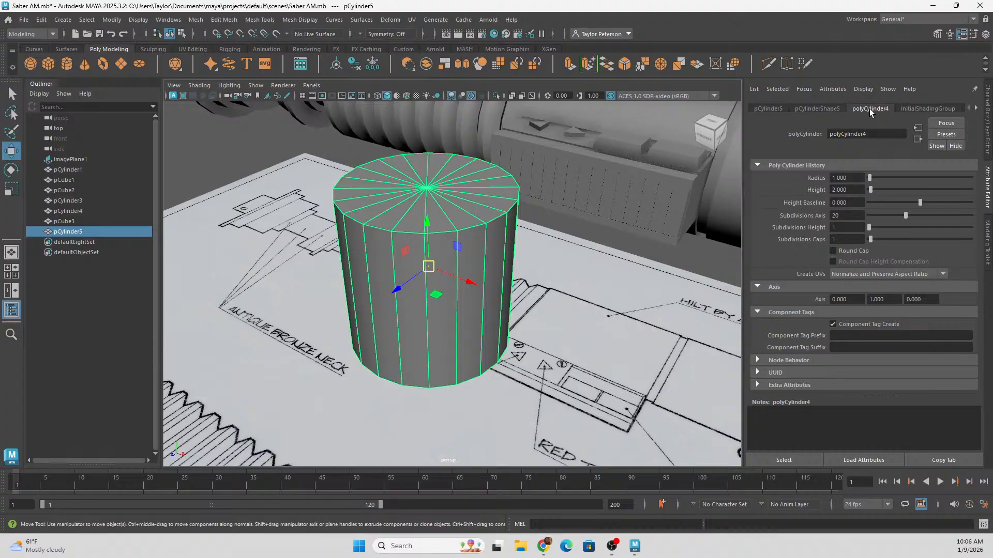
key("ctrl")
key("alt")
key("ctrl")
double_click(845, 216)
type("18")
key("Return")
- Examine the new cylinder's sides and review its transform, shape and creation-history attributes
left_click_drag(306, 285, 376, 267, "alt")
scroll(515, 255, "up", 3)
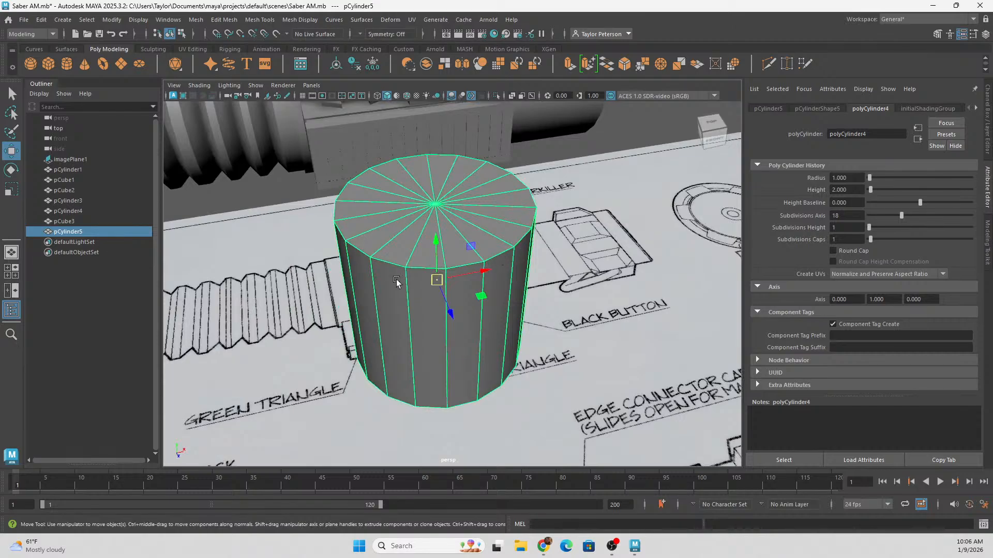
left_click_drag(514, 238, 501, 264, "alt")
scroll(501, 264, "down", 4)
scroll(415, 228, "up", 1)
mouse_move(486, 228)
left_mouse_down("alt")
mouse_move(445, 228)
mouse_move(490, 228)
left_mouse_up("alt")
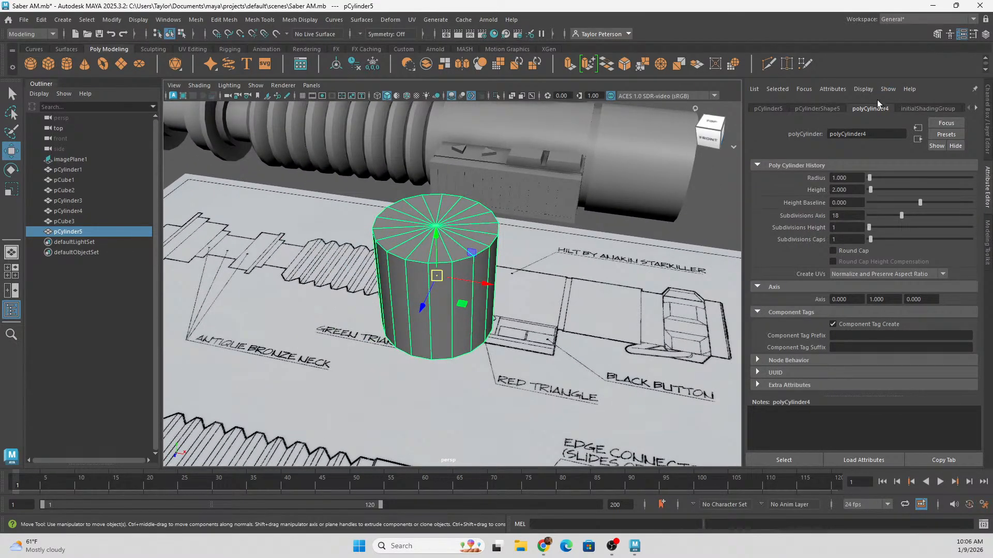
left_click(693, 226)
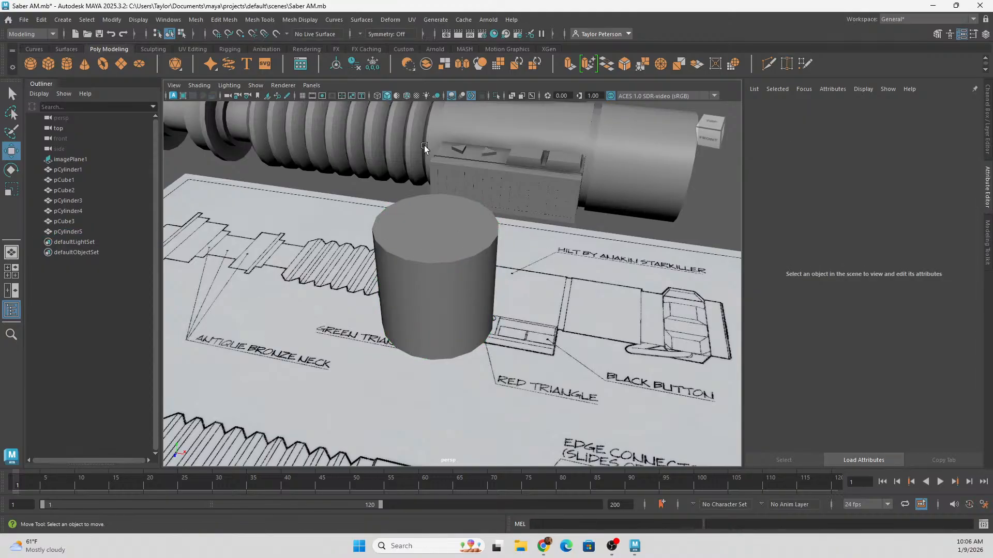
left_click(458, 252)
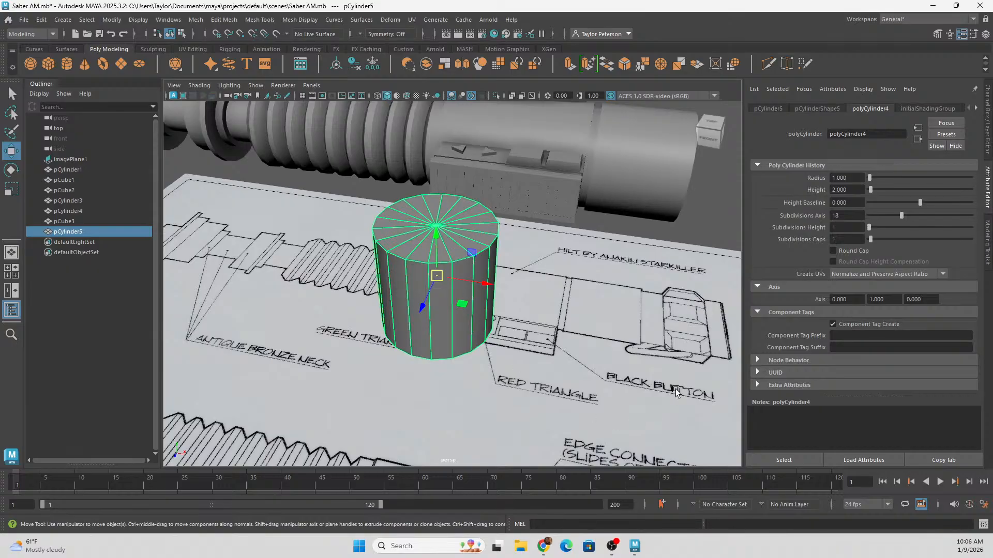
left_click(988, 192)
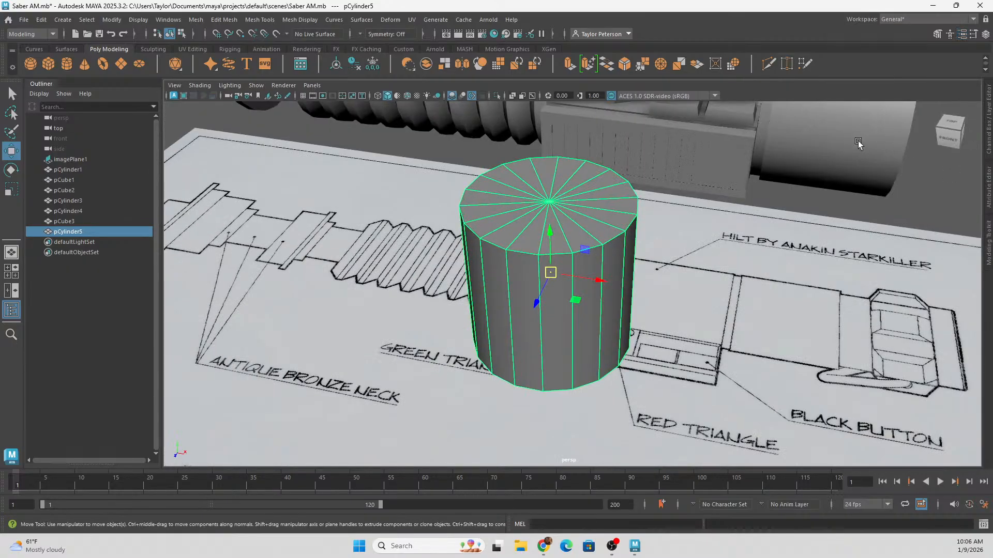
left_click(989, 196)
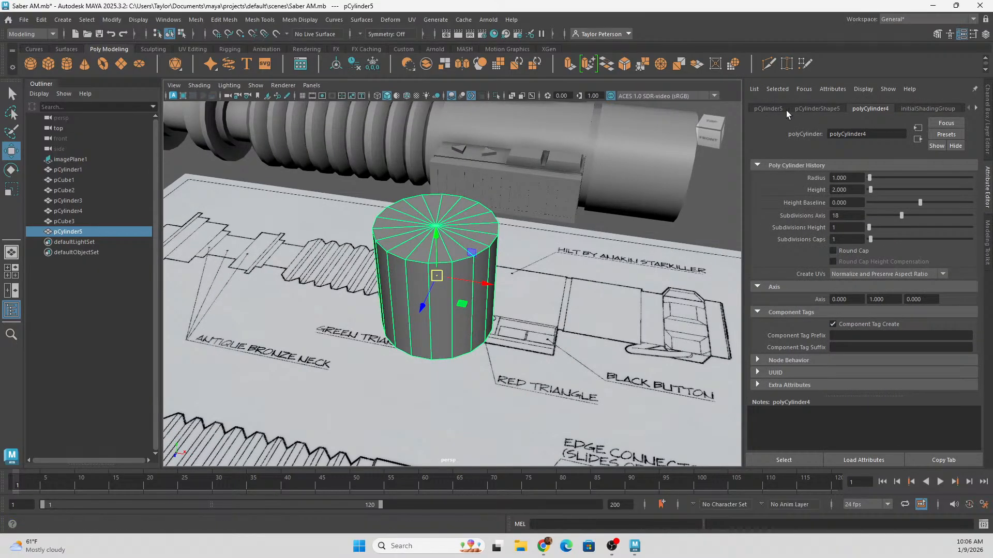
left_click(874, 109)
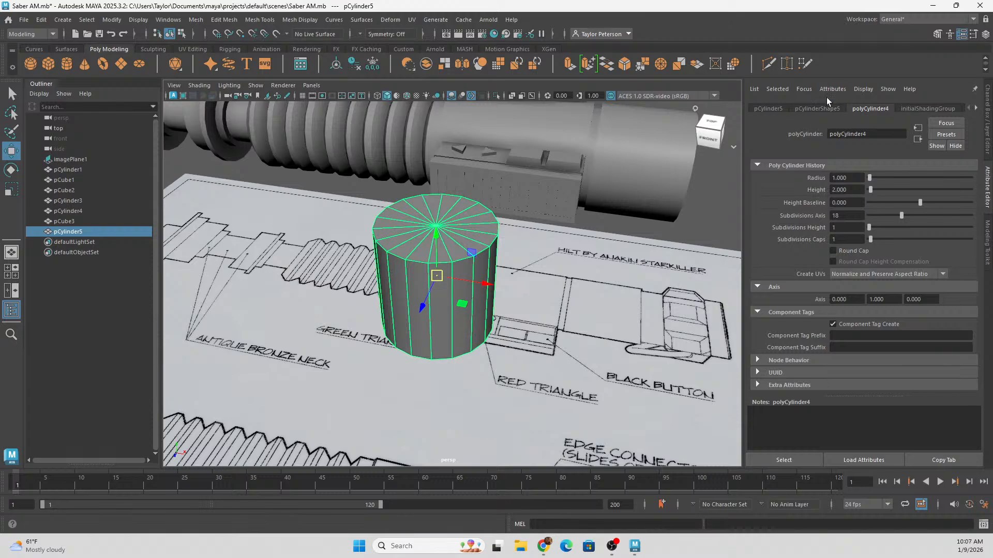
left_click(771, 108)
left_click(811, 109)
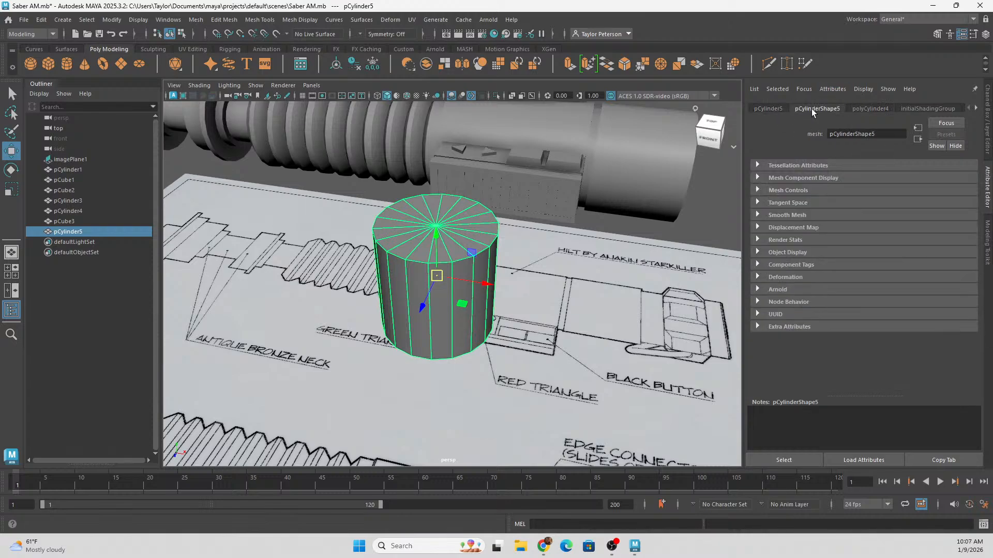
- Set the new cylinder's Subdivisions Caps to 0
left_click(876, 109)
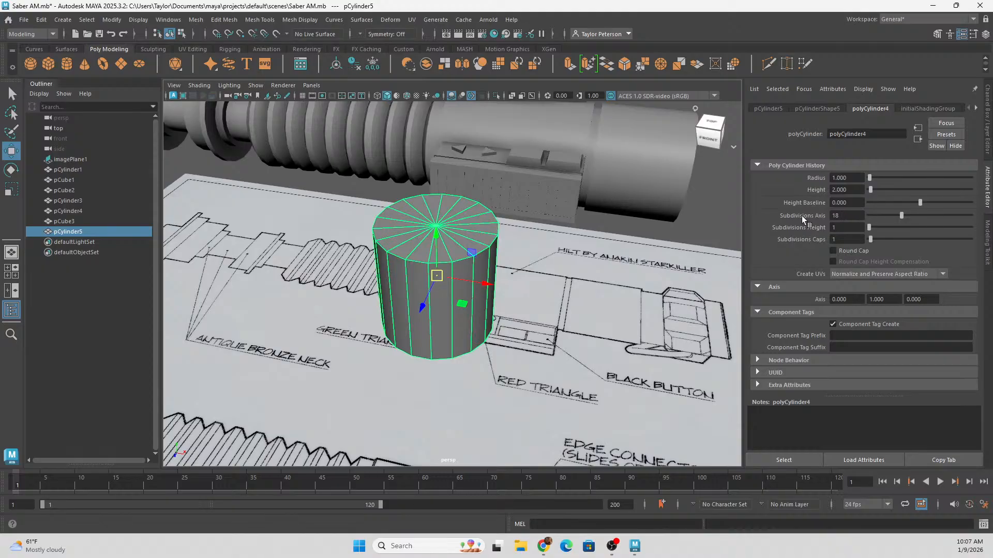
scroll(623, 219, "up", 3)
left_click_drag(869, 227, 781, 237)
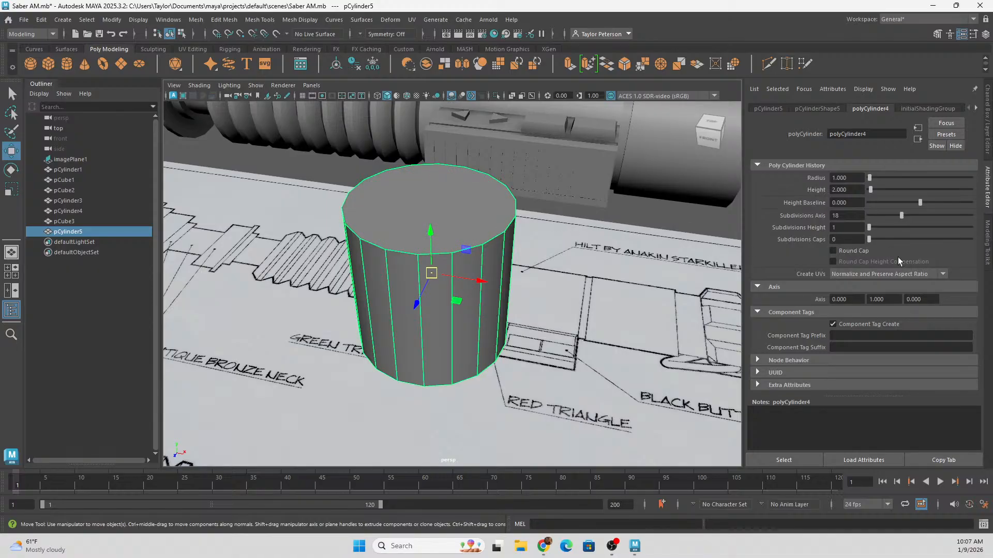
- Try the Round Cap and Round Cap Height Compensation options on the cylinder, leaving Round Cap off
left_click(842, 253)
left_click_drag(372, 203, 451, 177, "alt")
left_click(832, 251)
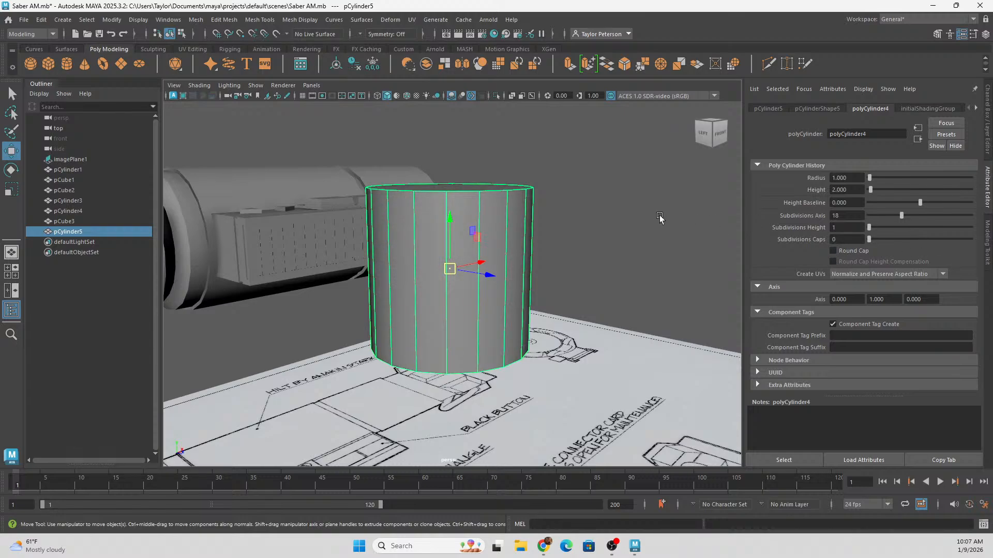
left_click_drag(662, 215, 623, 253, "alt")
left_click(833, 251)
left_click(833, 261)
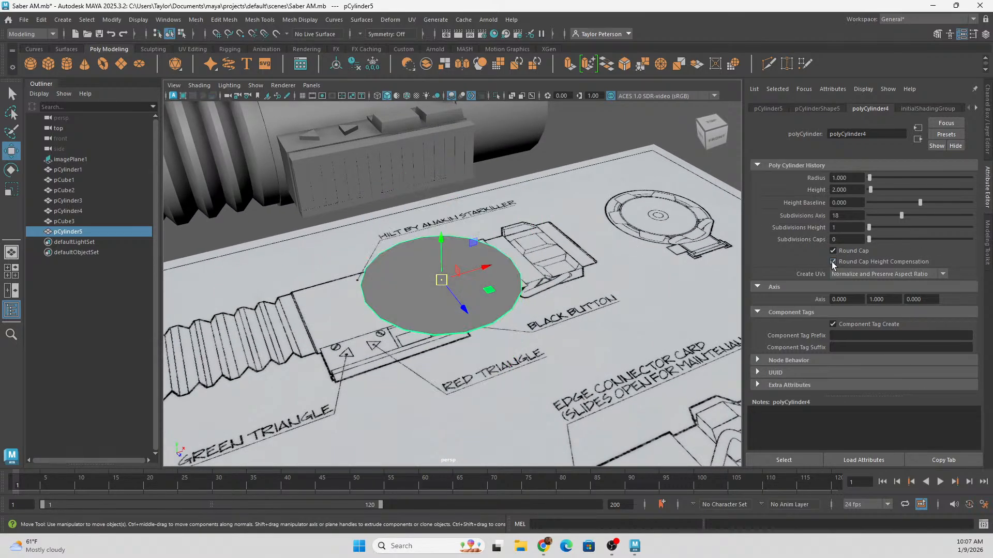
left_click(832, 251)
- Inspect the flat-capped cylinder beside the hilt and open its transform attributes
left_click_drag(504, 198, 477, 194, "alt")
scroll(352, 145, "up", 3)
left_click_drag(516, 298, 414, 292, "alt")
scroll(439, 290, "down", 1)
scroll(440, 290, "down", 2)
middle_click_drag(415, 293, 365, 303, "alt")
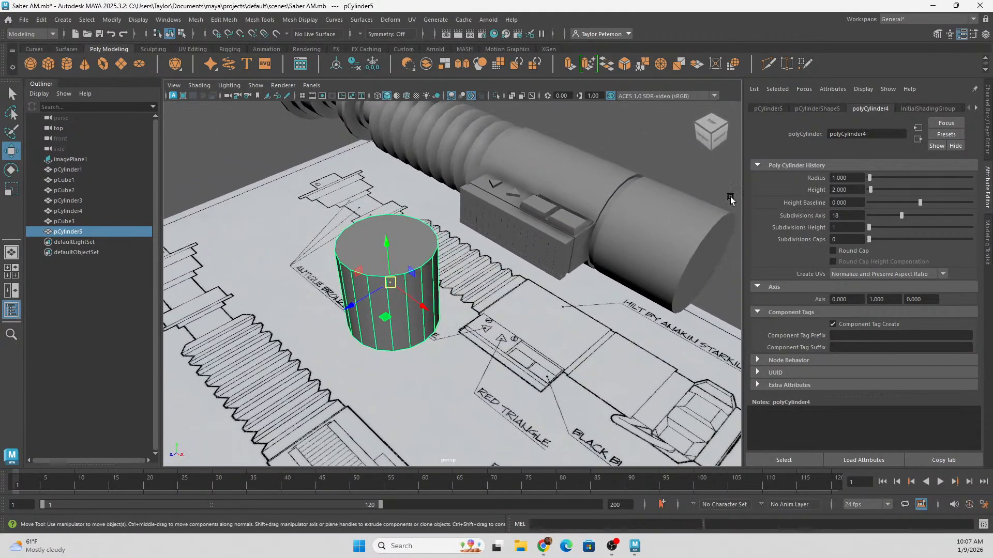
left_click(769, 109)
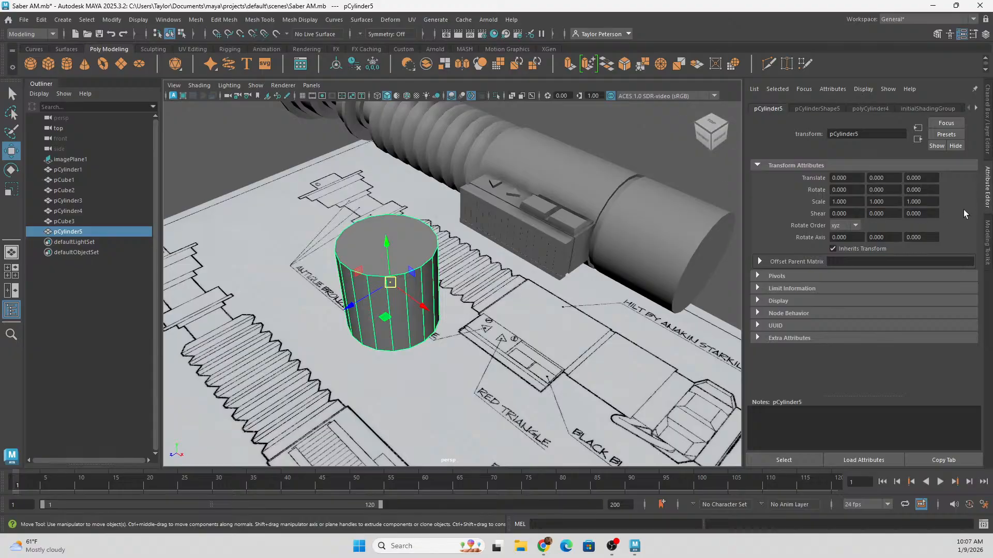
- Set the new cylinder's Rotate Z to 90 so it lies parallel to the hilt
left_click(921, 190)
type("90")
key("Return")
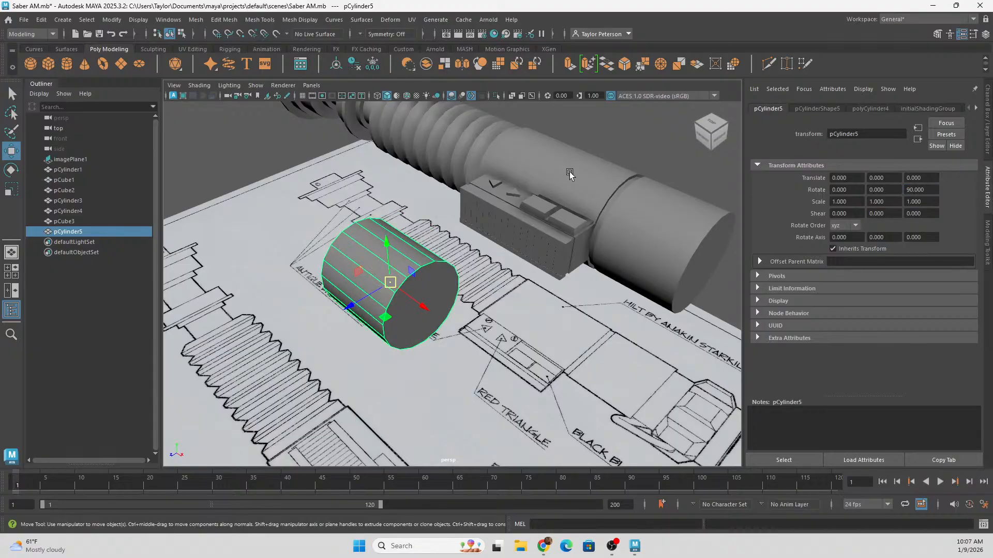
right_click_drag(567, 174, 501, 155, "alt")
left_click_drag(501, 156, 479, 150, "alt")
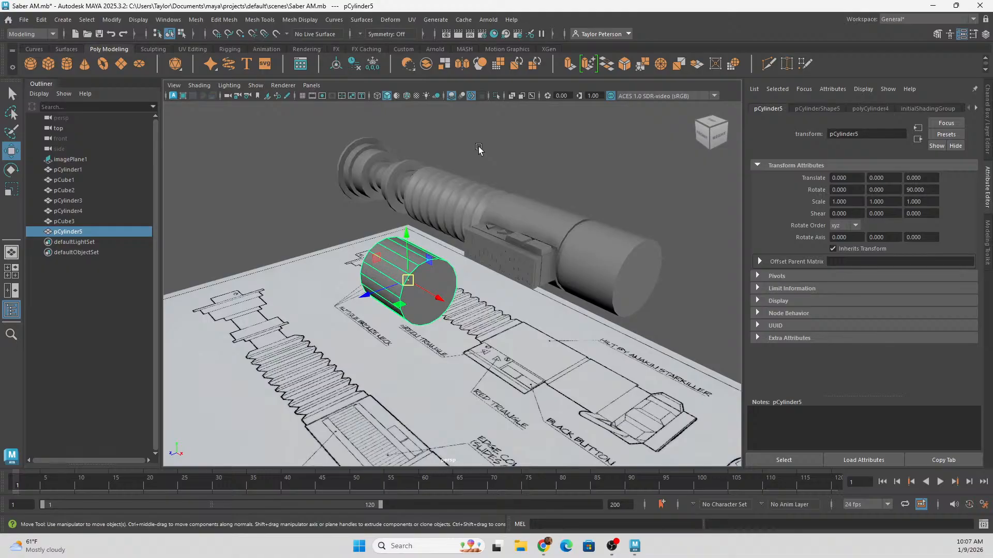
- Undo the new cylinder's rotation and the preceding cap subdivision changes
key("ctrl+z")
key("ctrl+z")
key("ctrl+z")
key("ctrl+z")
key("ctrl+z")
key("ctrl+z")
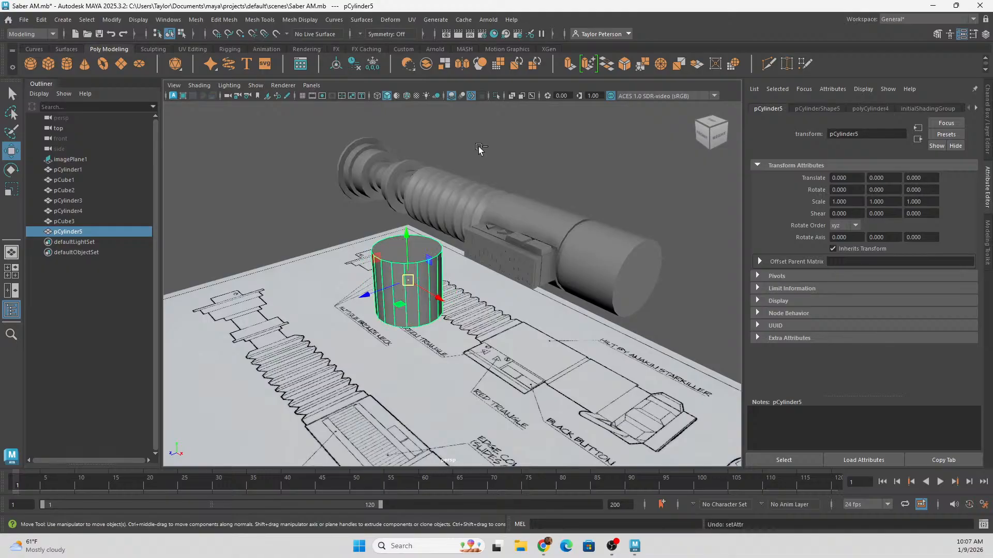
key("ctrl+z")
key("ctrl+z")
- Set the restored cylinder's Rotate Z to 90
left_click(920, 189)
type("0")
key("Return")
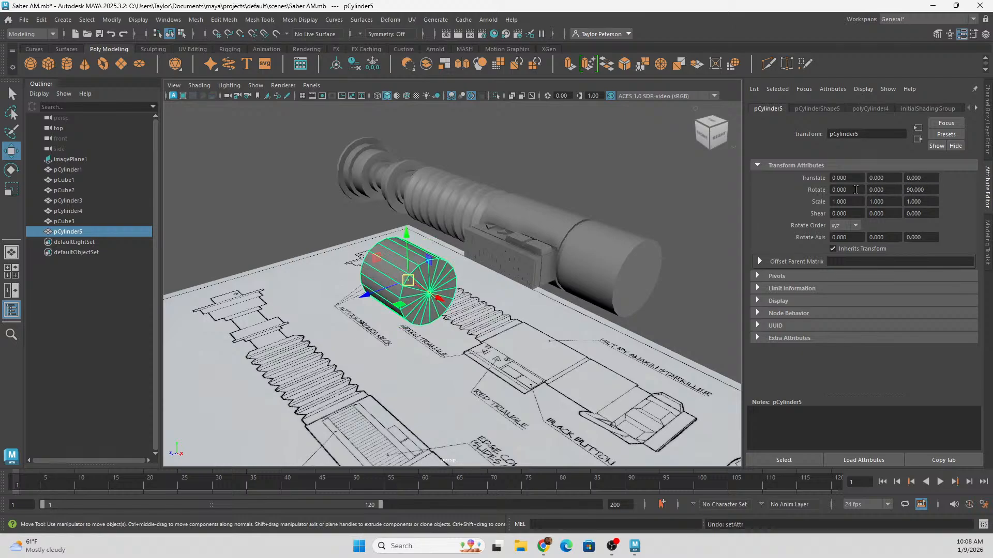
- Copy the hilt body's Translate Z value of -5.160 into the new cylinder's Translate Z
left_click(593, 239)
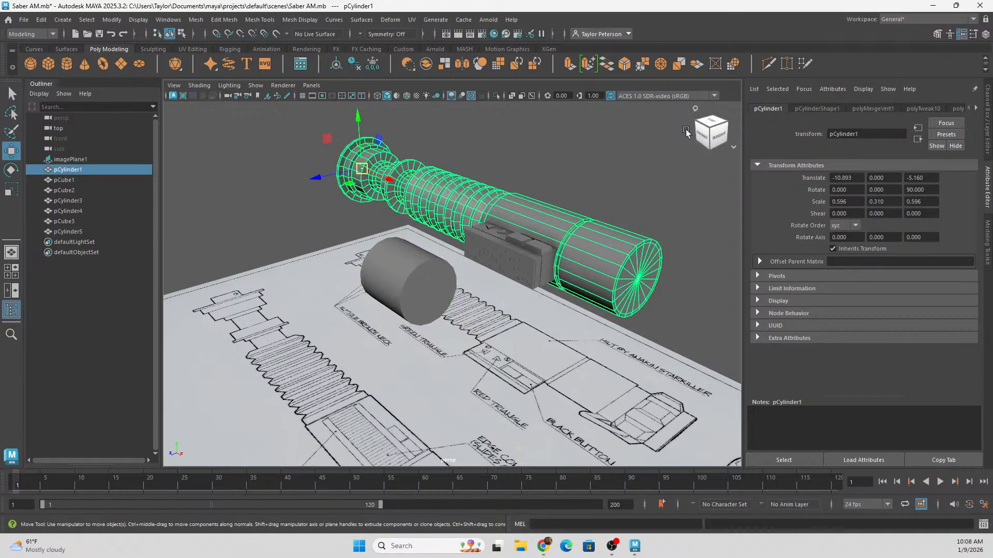
left_click(928, 179)
key("ctrl+c")
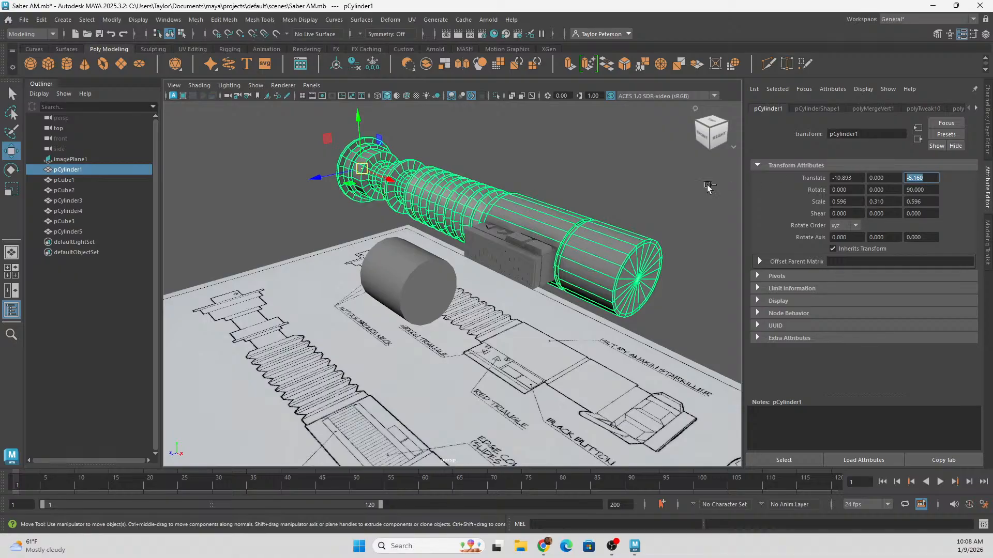
key("ctrl+z")
left_click(936, 178)
key("ctrl+v")
key("Return")
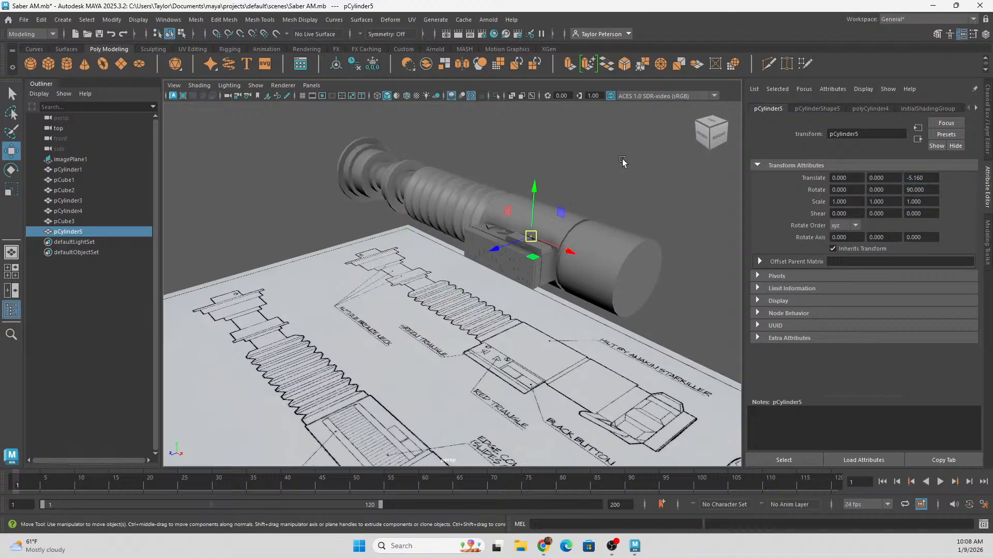
- Move the new cylinder along X to the hilt's end, at a Translate X of about 5.275
left_click_drag(569, 255, 733, 304)
left_click_drag(638, 208, 616, 208, "alt")
middle_click_drag(631, 213, 465, 184, "alt")
right_click_drag(466, 184, 592, 223, "alt")
mouse_move(592, 222)
left_mouse_down("alt")
mouse_move(641, 228)
mouse_move(610, 227)
left_mouse_up("alt")
right_click_drag(610, 227, 540, 214, "alt")
left_click_drag(574, 228, 548, 186, "alt")
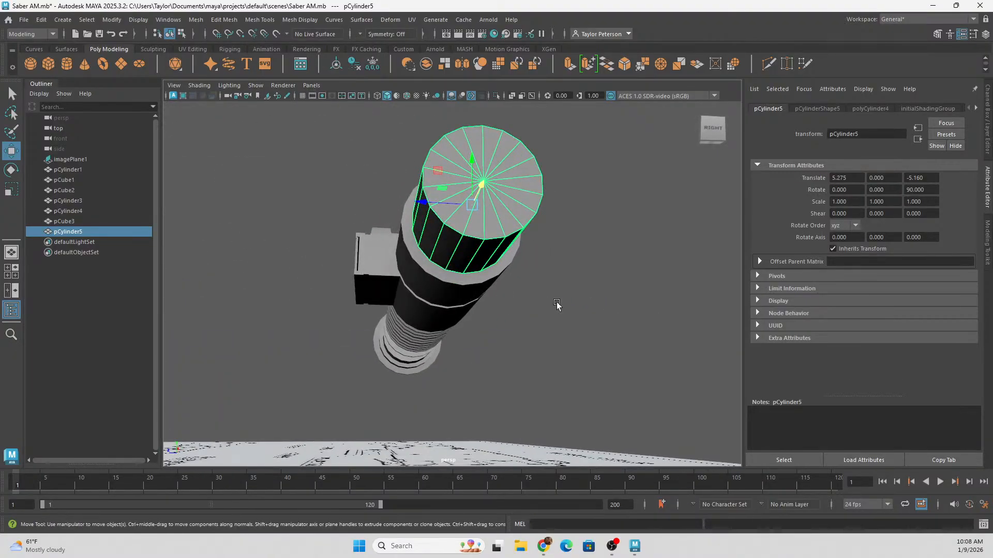
left_click_drag(405, 228, 554, 327, "alt")
- Scale the new cylinder uniformly to about 1.099 to fit the blueprint's end cap in the top view
key("space")
key("space")
middle_click_drag(472, 213, 2, 218, "alt")
middle_click_drag(443, 231, 144, 225, "alt")
right_click_drag(476, 227, 538, 232, "alt")
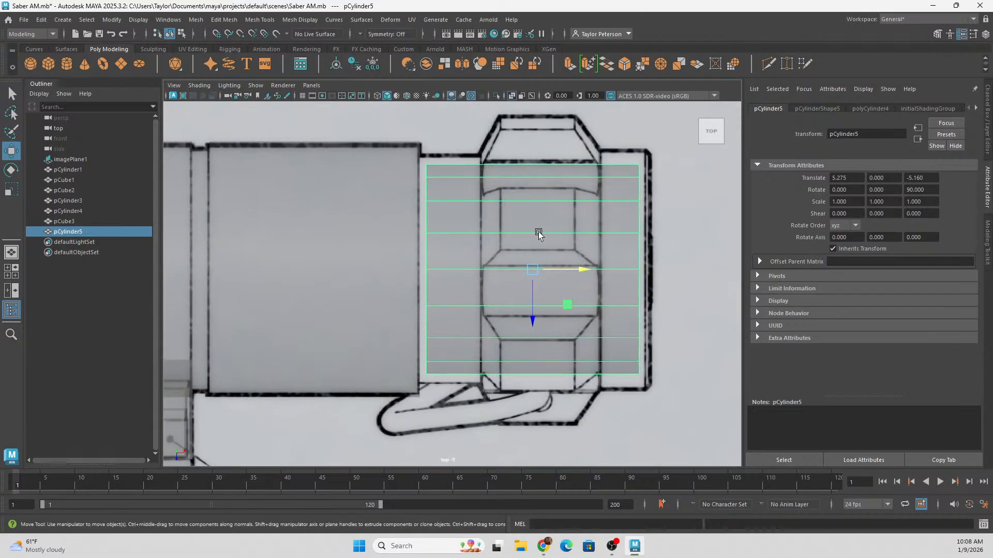
key("r")
left_click_drag(535, 273, 552, 275)
key("w")
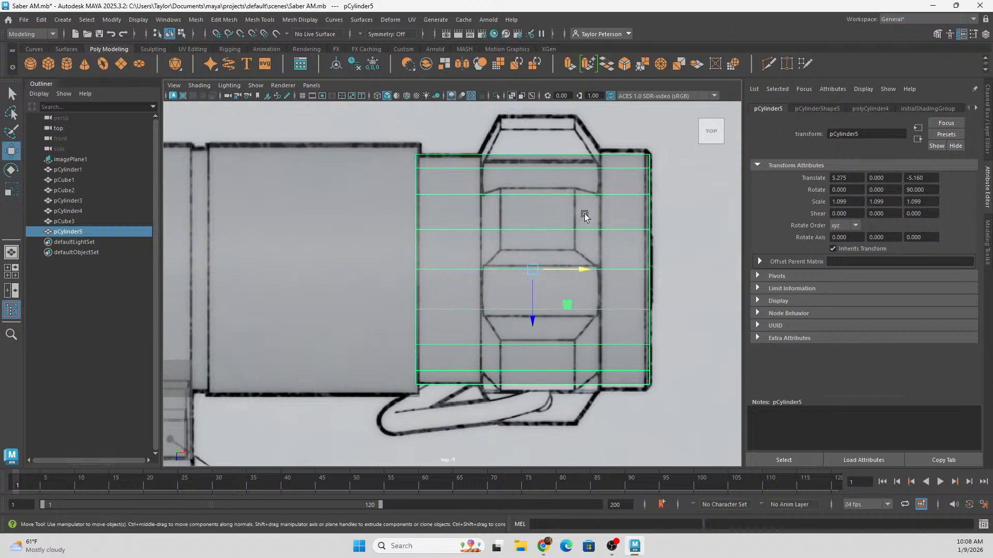
- Inspect the joint between the hilt body and the new end cylinder in the perspective view
key("space")
key("space")
left_click_drag(594, 164, 497, 153, "alt")
middle_click_drag(496, 153, 470, 222, "alt")
right_click_drag(470, 222, 515, 246, "alt")
left_click_drag(515, 246, 450, 150, "alt")
left_click(378, 165)
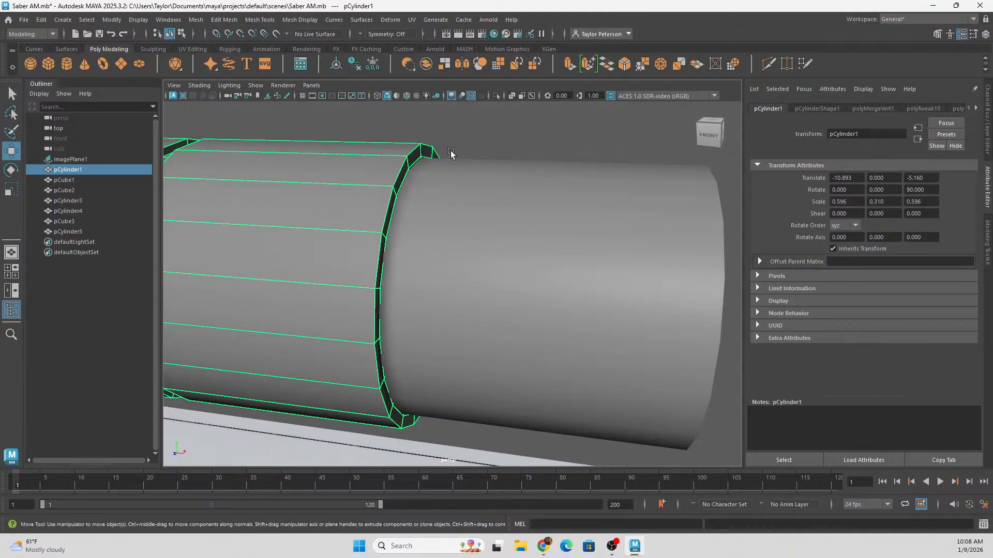
scroll(441, 150, "down", 2)
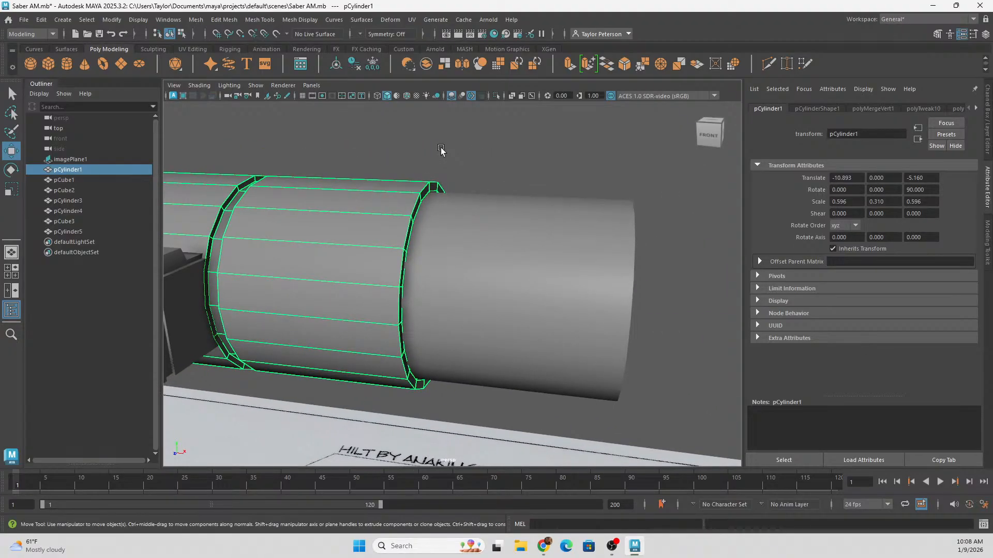
- Try moving the end cylinder slightly along X, away from the hilt body
left_click(480, 222)
left_click_drag(576, 297, 585, 300)
left_click_drag(538, 223, 555, 220, "alt")
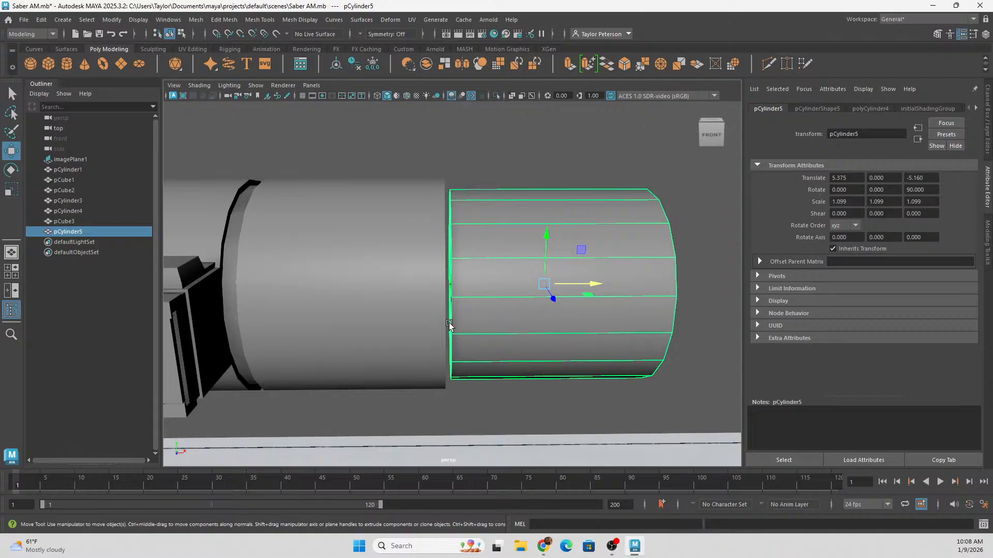
key("ctrl+z")
- Examine the end cylinder on the hilt and compare it with the blueprint's end cap in the top view
left_click_drag(487, 264, 423, 186, "alt")
left_click(423, 186)
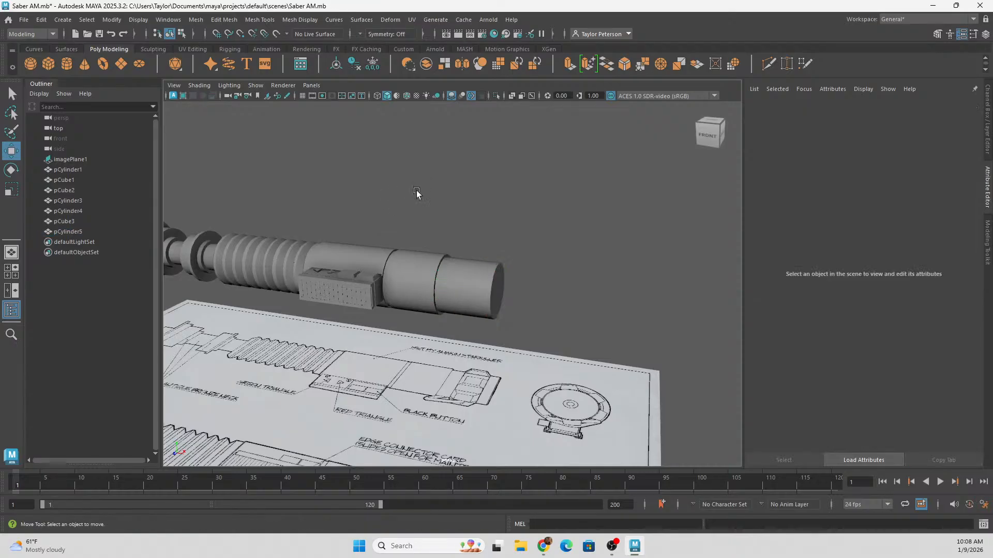
right_click_drag(422, 186, 489, 237, "alt")
left_click_drag(489, 237, 482, 244, "alt")
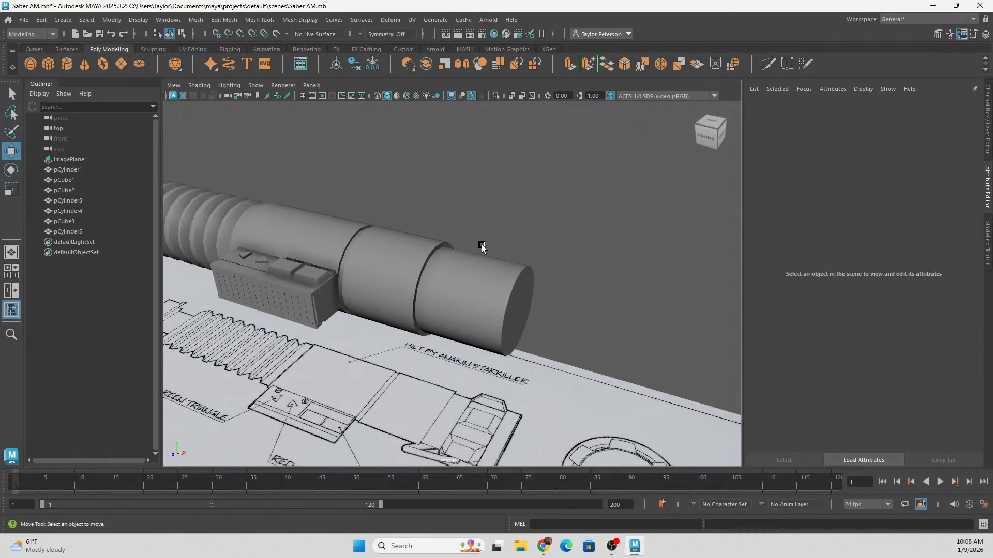
left_click_drag(482, 244, 501, 300, "alt")
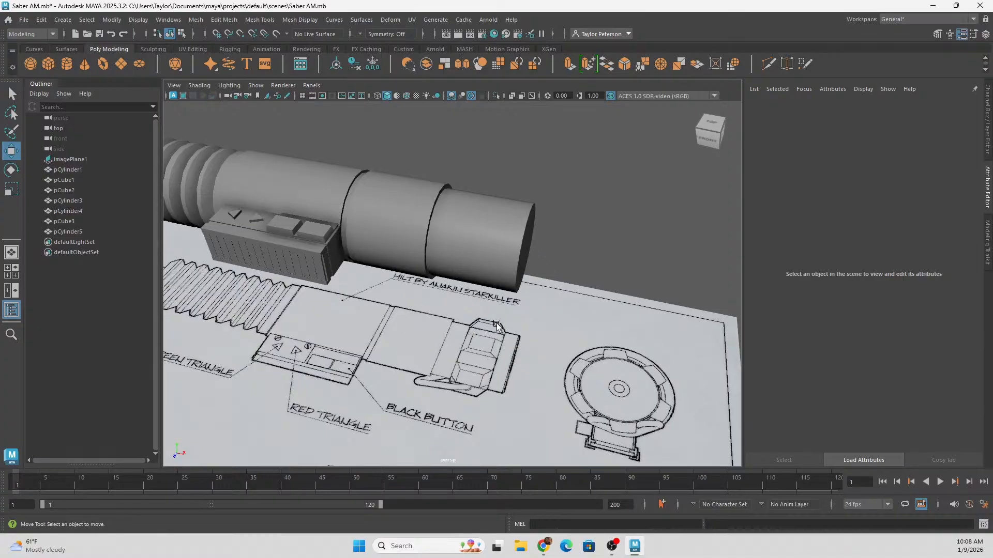
key("space")
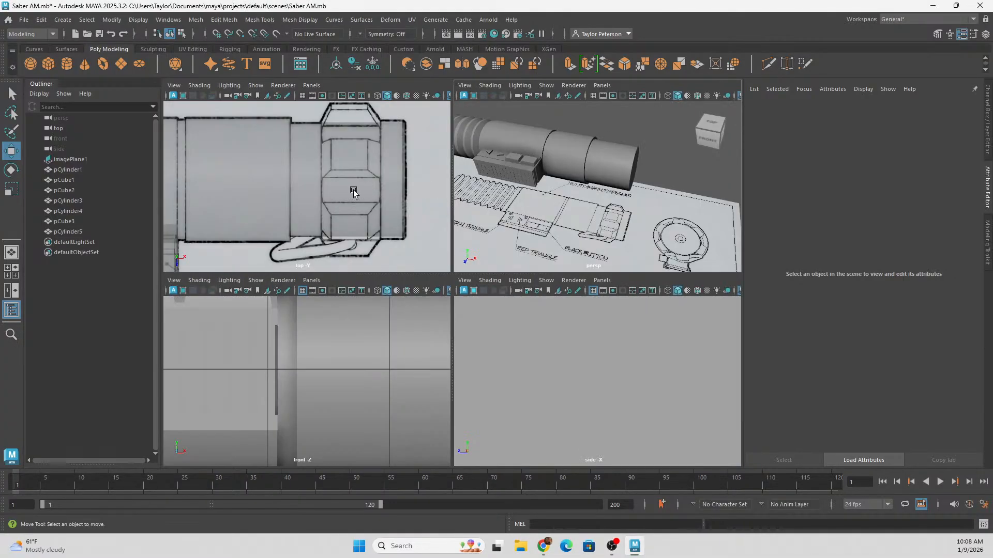
key("space")
middle_click_drag(555, 230, 336, 199, "alt")
left_click(416, 193)
middle_click_drag(416, 192, 463, 220, "alt")
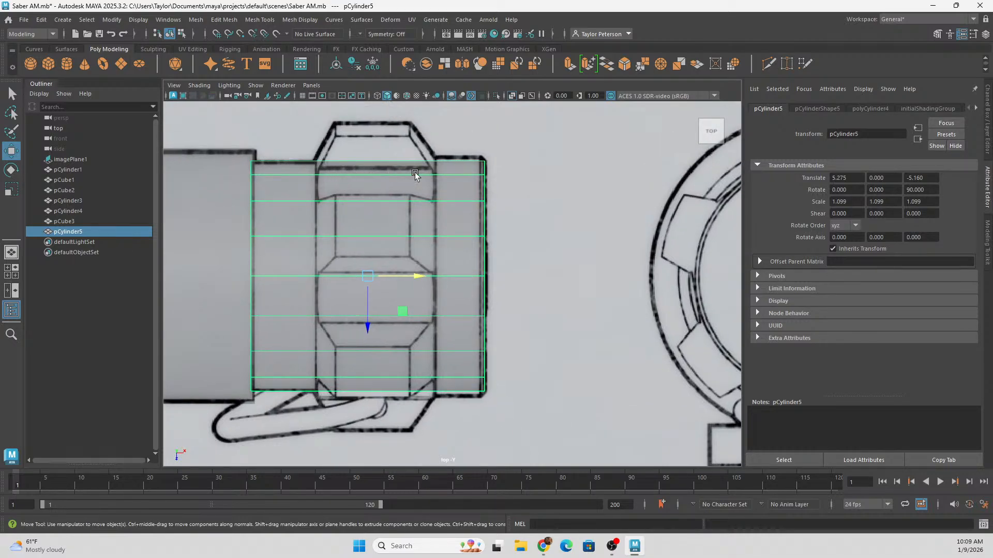
- Try Multi-Cut edge loops on the end cylinder at both edges of the blueprint's raised grip ring
right_click(462, 177)
left_click(769, 64)
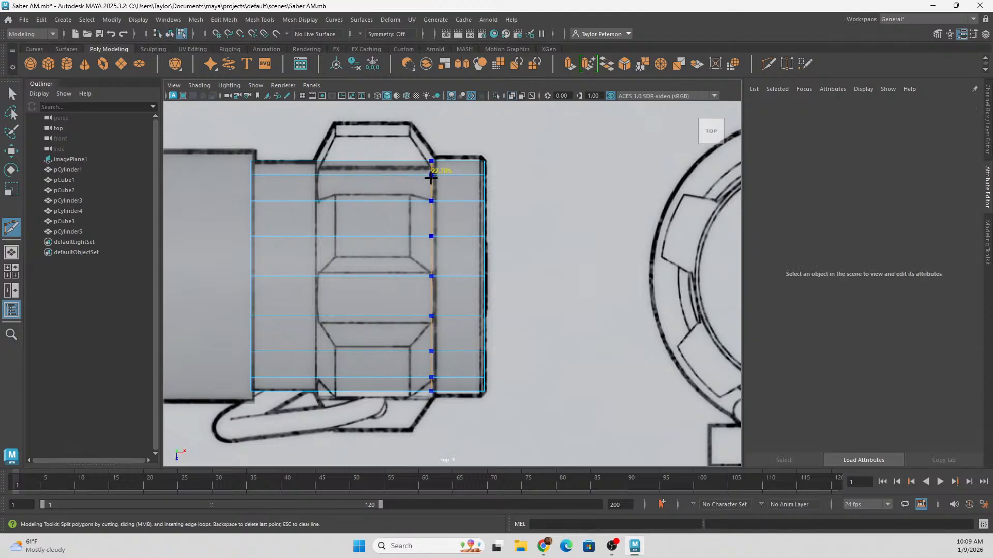
left_click(435, 176, "ctrl")
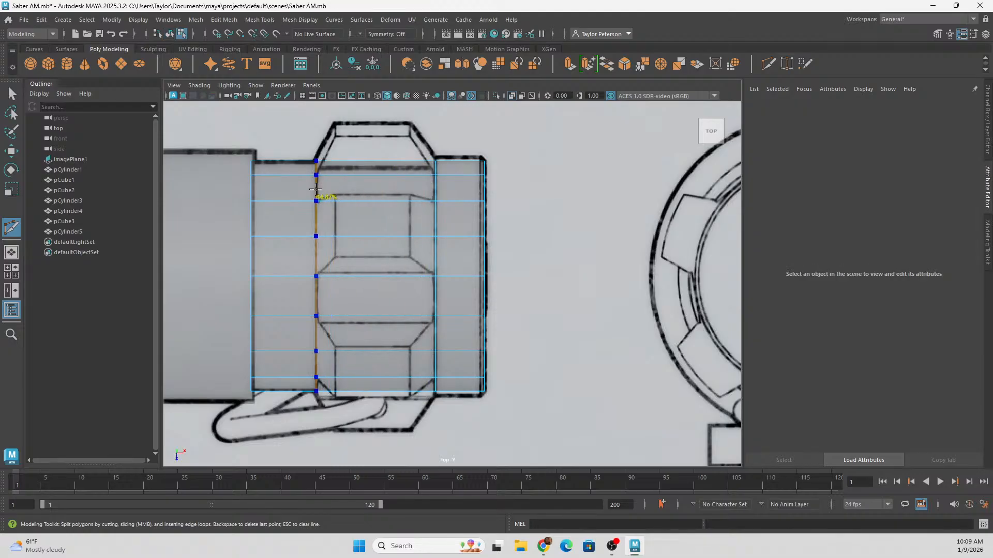
left_click(315, 190, "ctrl")
left_click(435, 201)
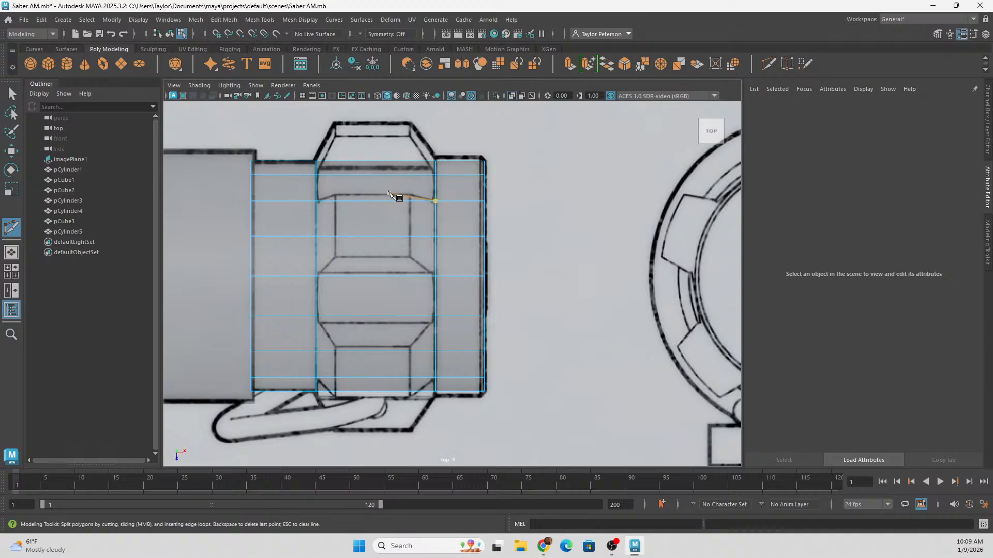
key("ctrl+z")
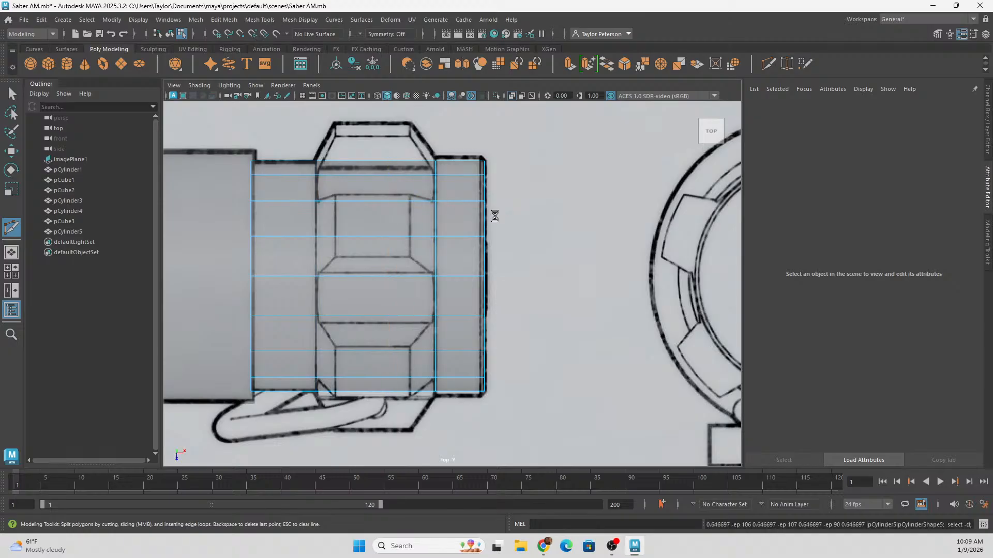
- Return to object selection with the Move tool and select the hilt body in the perspective view
key("space")
key("space")
middle_click_drag(485, 201, 565, 270, "alt")
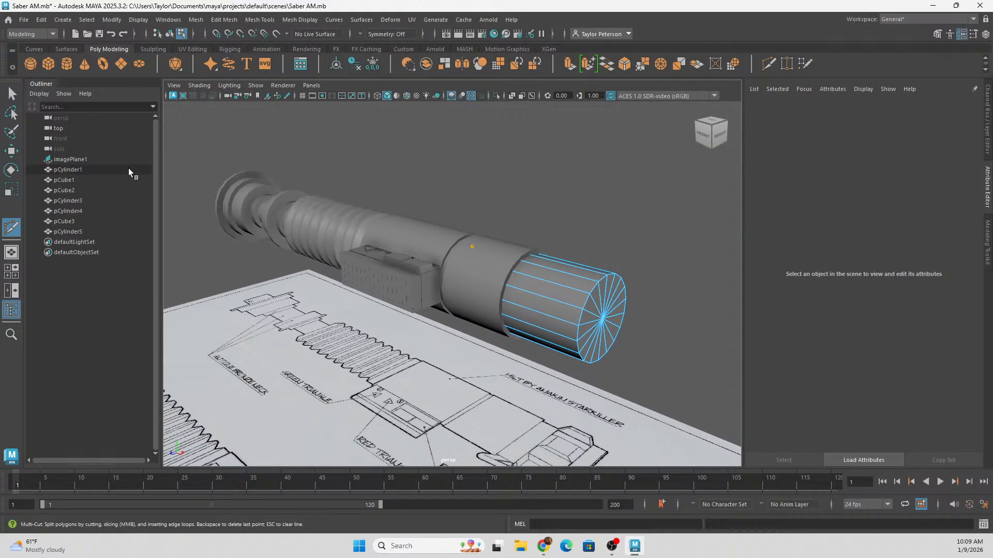
key("w")
right_click_drag(427, 187, 464, 184)
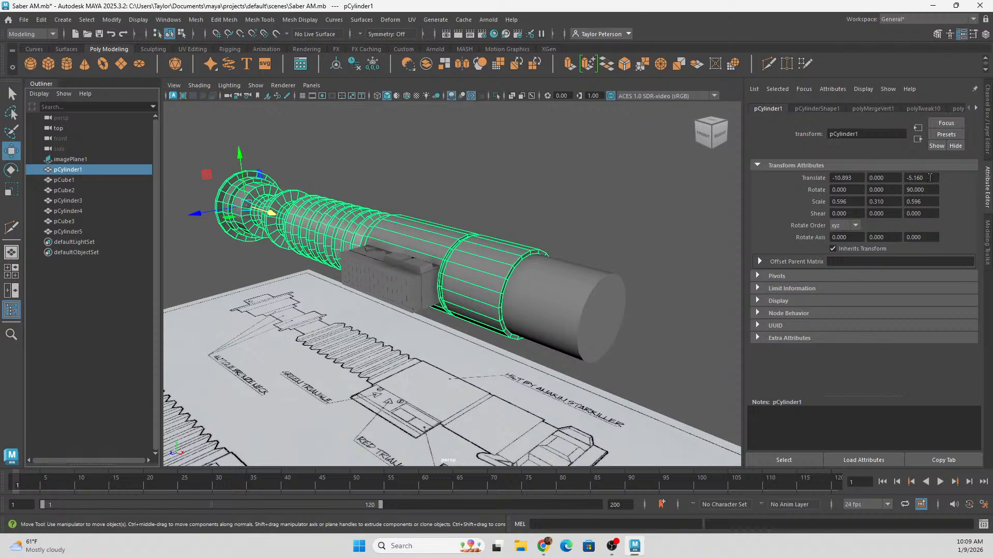
- Try moving the hilt body along Z away from the control box and end cylinder
left_click_drag(545, 200, 380, 211, "alt")
left_click_drag(376, 162, 530, 154)
key("ctrl+z")
key("ctrl+z")
key("ctrl+z")
key("ctrl+z")
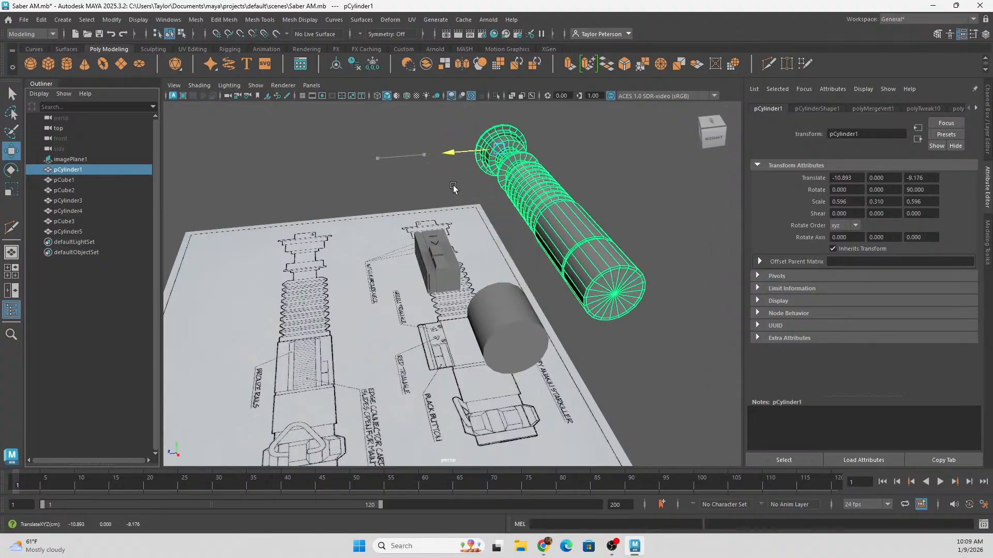
left_click_drag(493, 202, 352, 212, "alt")
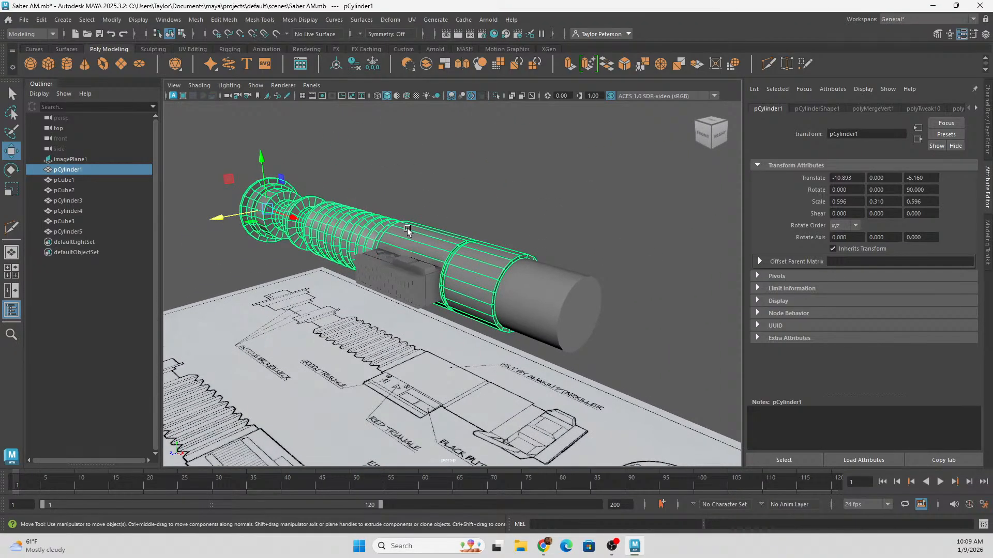
- Compare the Translate Z values of the hilt body and the end cylinder
left_click(489, 170)
left_click(349, 232)
right_click_drag(341, 231, 407, 202)
left_click(445, 172)
left_click(365, 228)
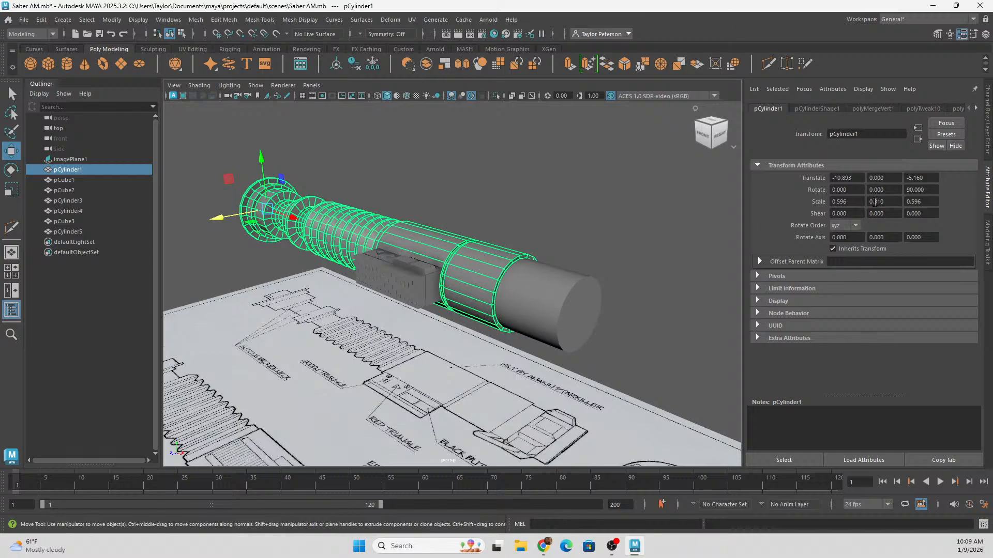
left_click(936, 177)
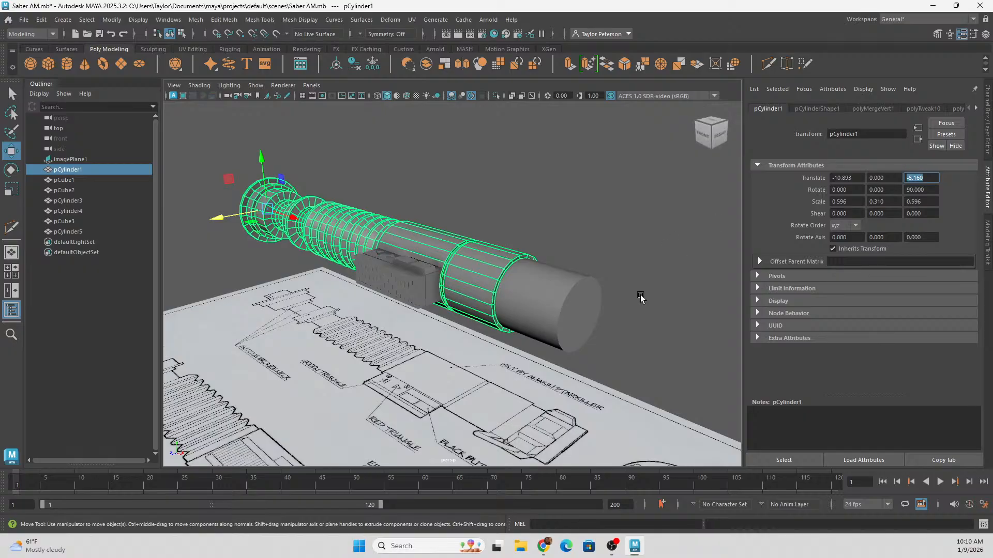
left_click(555, 296)
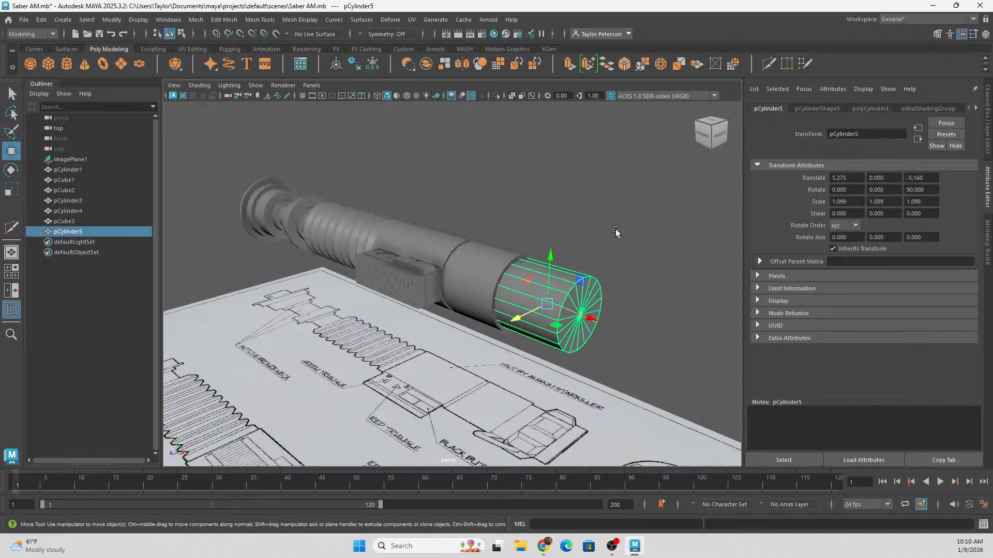
left_click(928, 177)
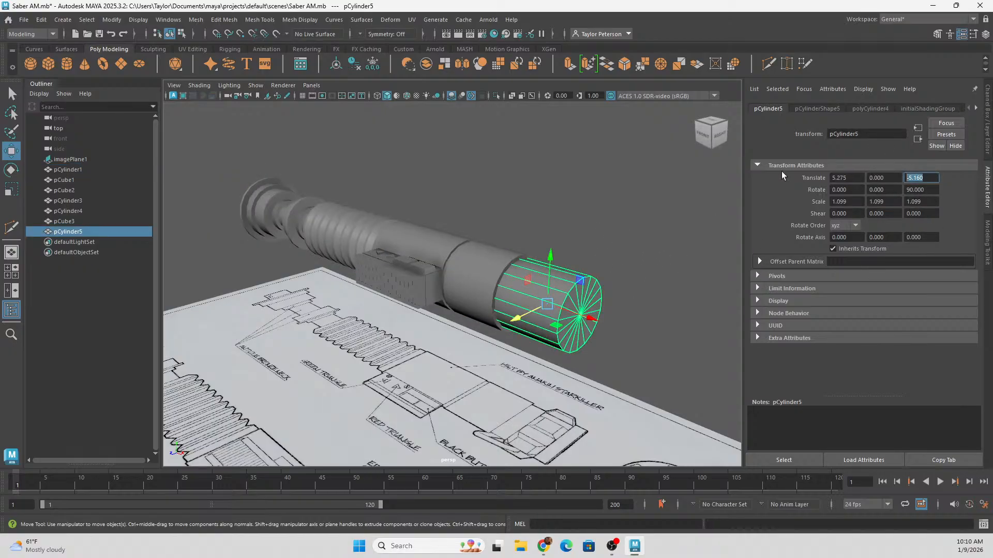
left_click(539, 211)
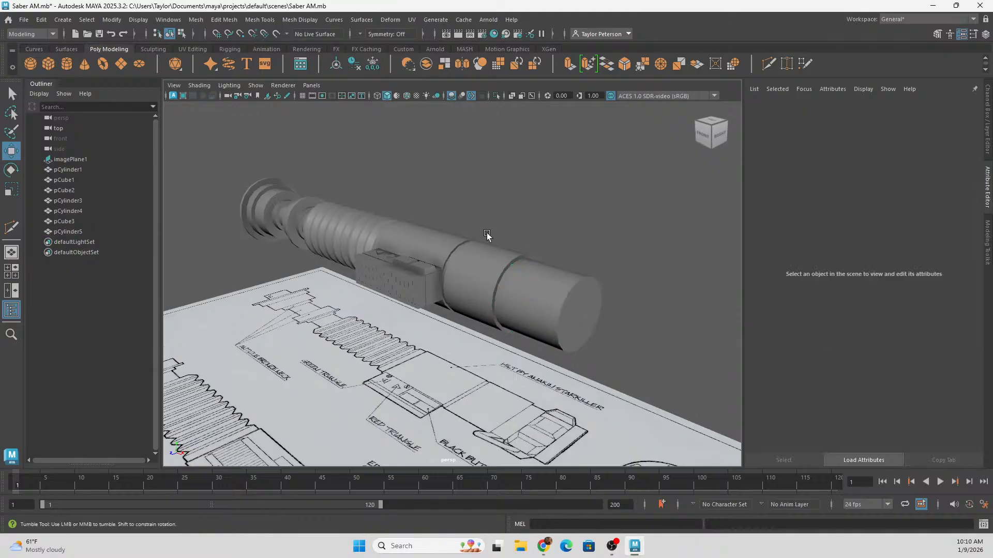
- Examine the end cylinder's fit on the hilt and against the blueprint's end cap in the perspective and top views
left_click_drag(487, 233, 528, 240, "alt")
middle_click_drag(529, 240, 450, 215, "alt")
right_click_drag(450, 215, 588, 269, "alt")
middle_click_drag(516, 257, 567, 250, "alt")
right_click_drag(567, 249, 522, 241, "alt")
left_click_drag(522, 241, 521, 252, "alt")
left_click(460, 202)
key("space")
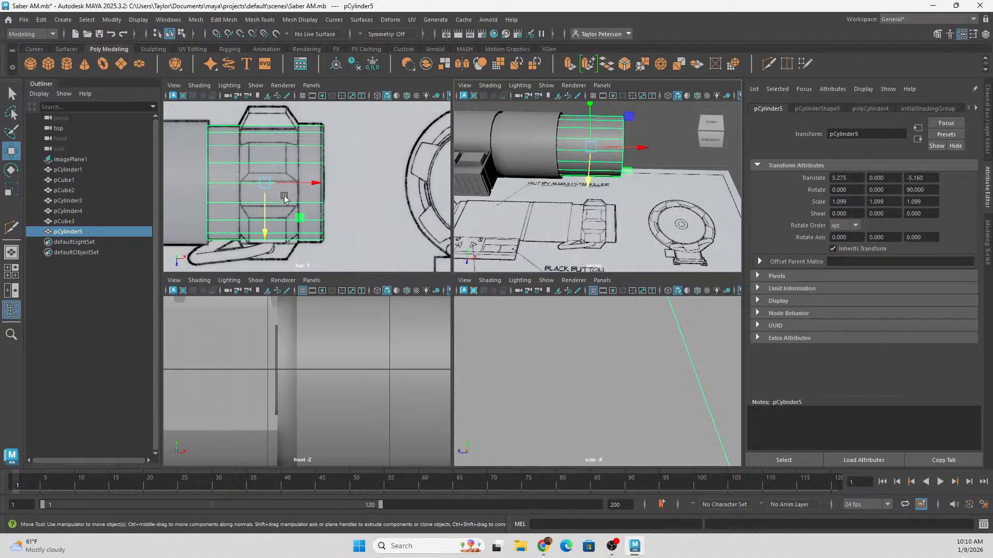
key("space")
key("space")
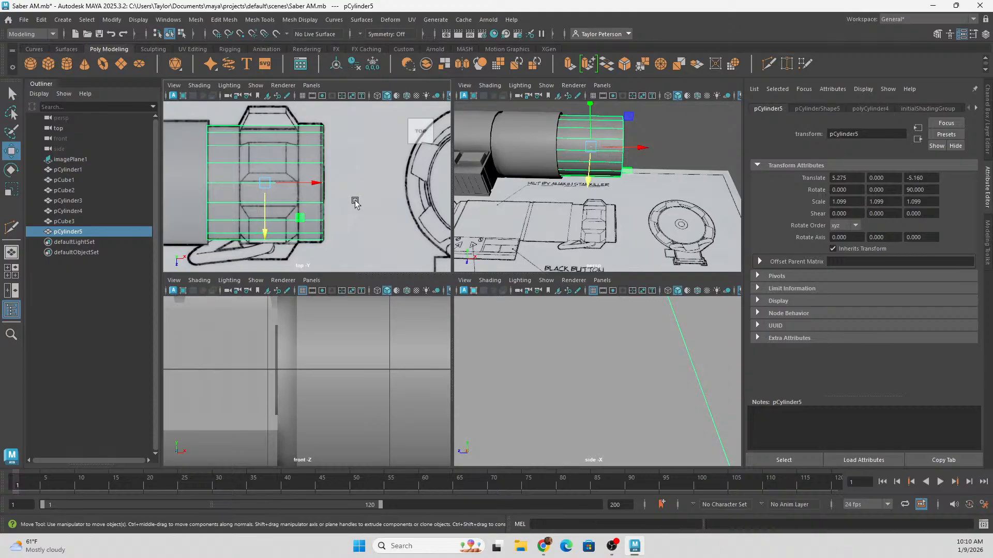
key("space")
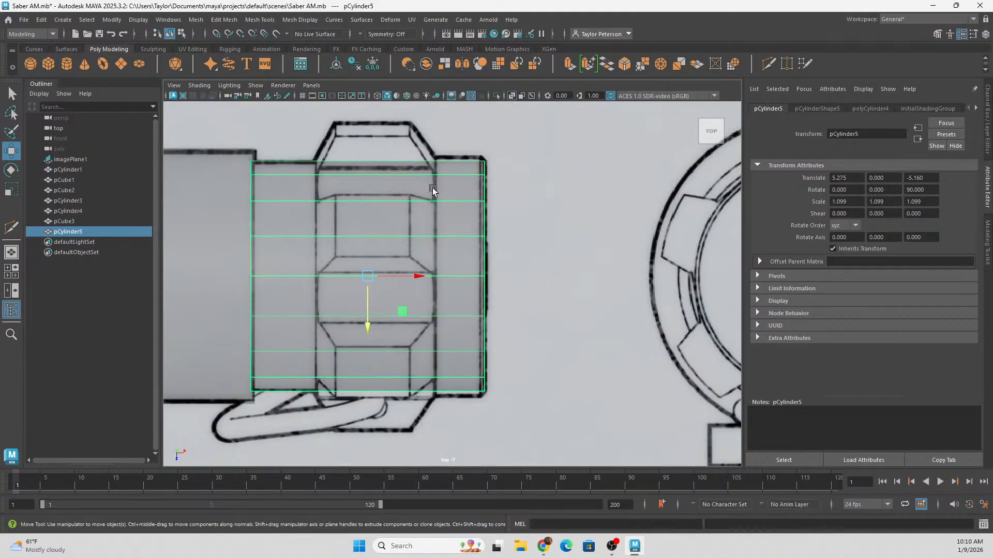
scroll(435, 191, "down", 2)
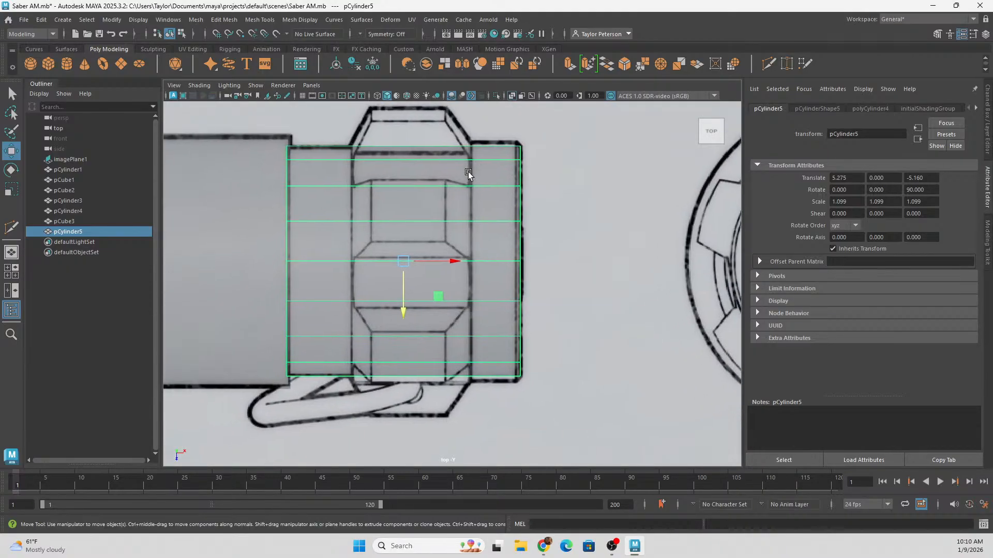
- Cut two edge loops around the end cylinder with Multi-Cut, one at each side of the blueprint's raised grip section
left_click(768, 63)
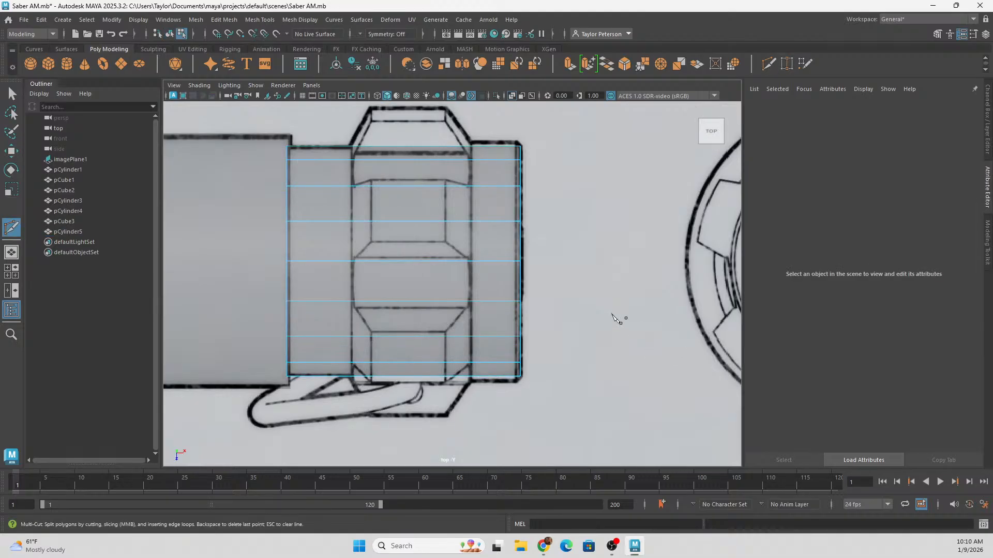
left_click(470, 186, "ctrl")
key("ctrl")
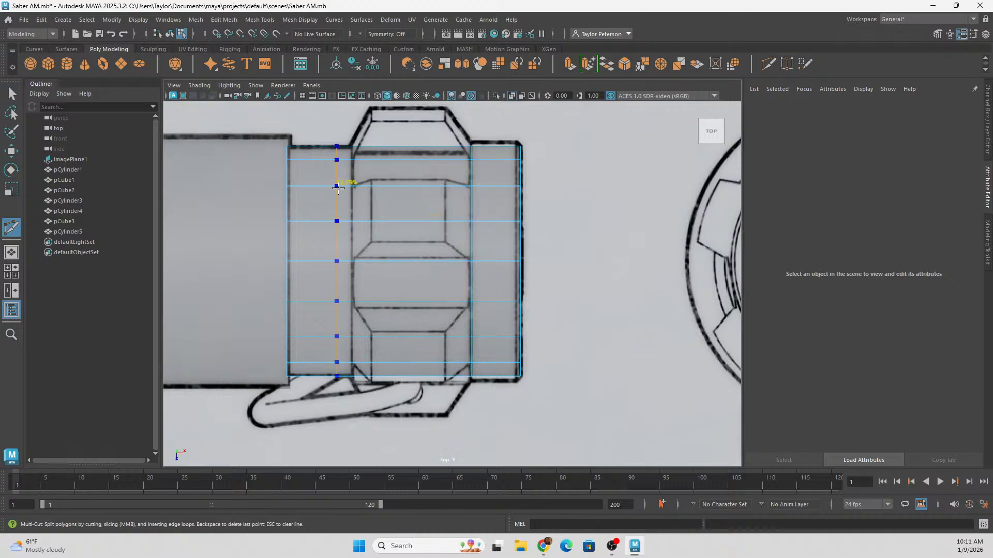
left_click(351, 190, "ctrl")
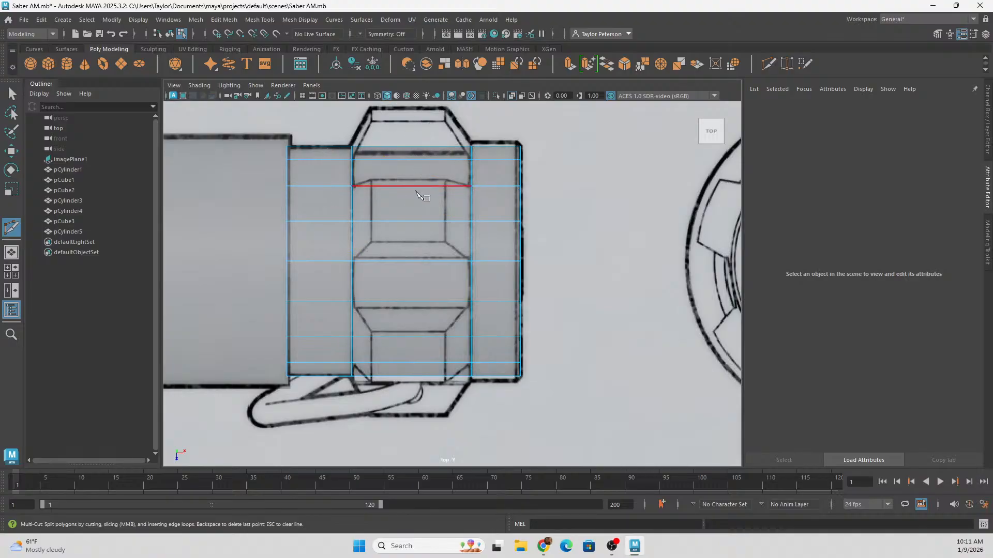
left_click(351, 186)
key("Escape")
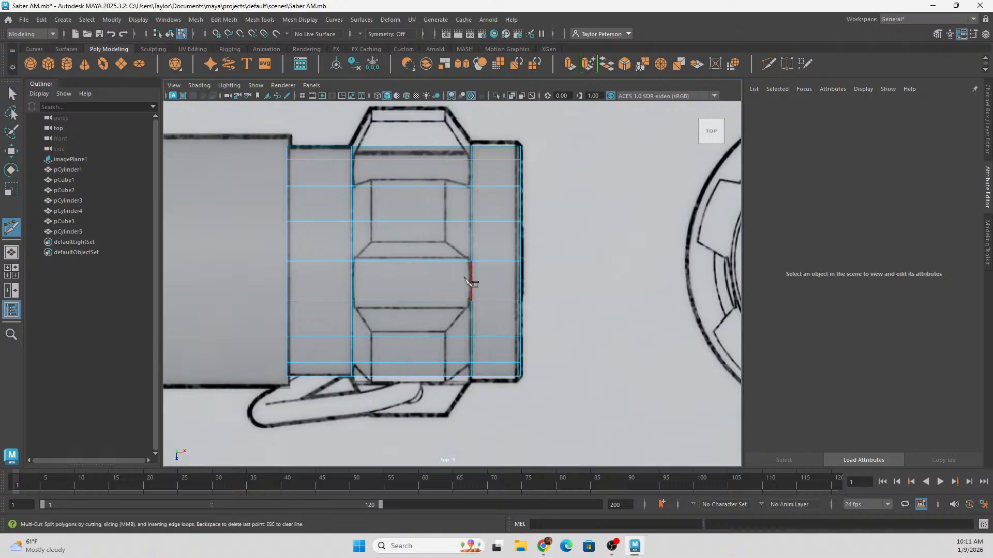
- Select the full ring of faces at the end cylinder's outer end in the perspective view
key("space")
key("space")
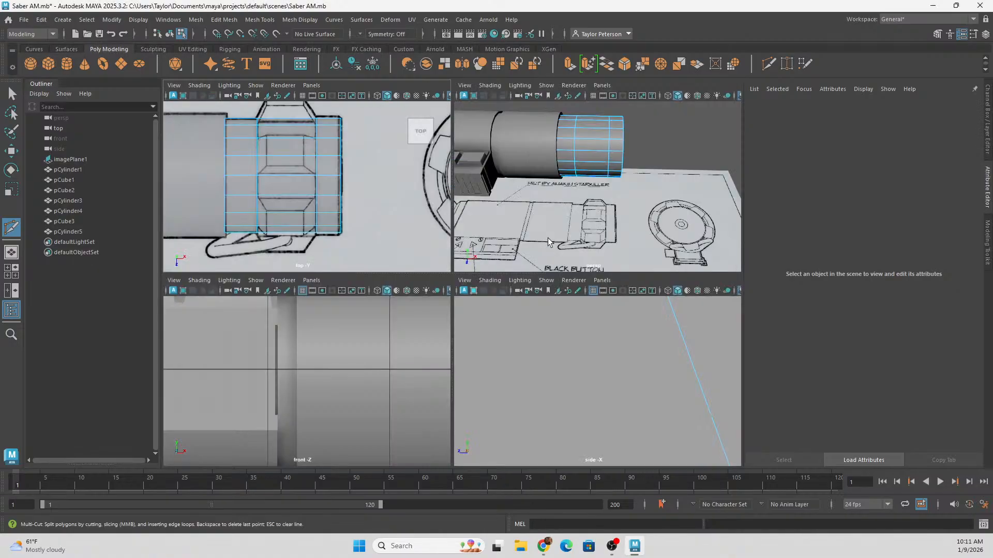
left_click_drag(591, 212, 566, 200, "alt")
right_click_drag(565, 200, 623, 215, "alt")
middle_click_drag(622, 215, 565, 241, "alt")
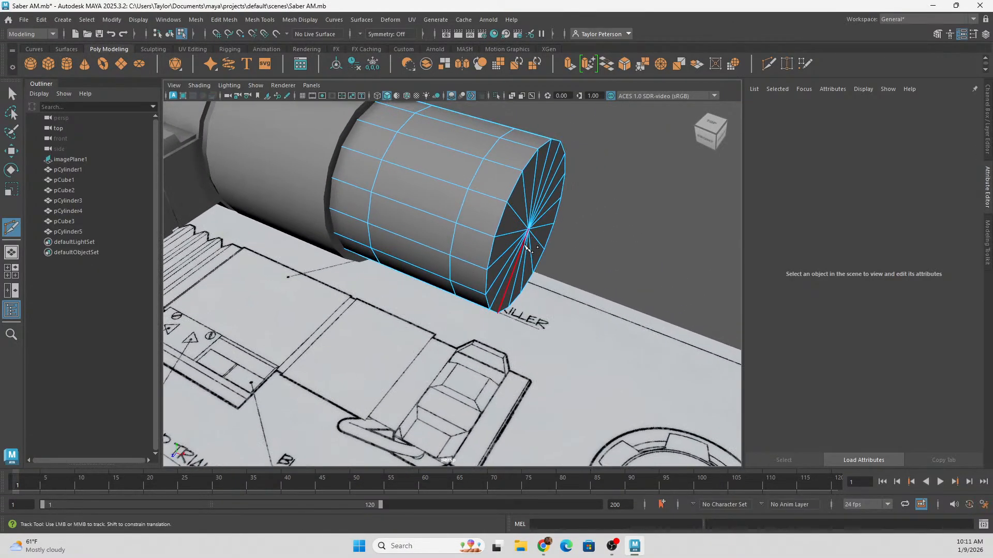
left_click(10, 151)
right_click(505, 155)
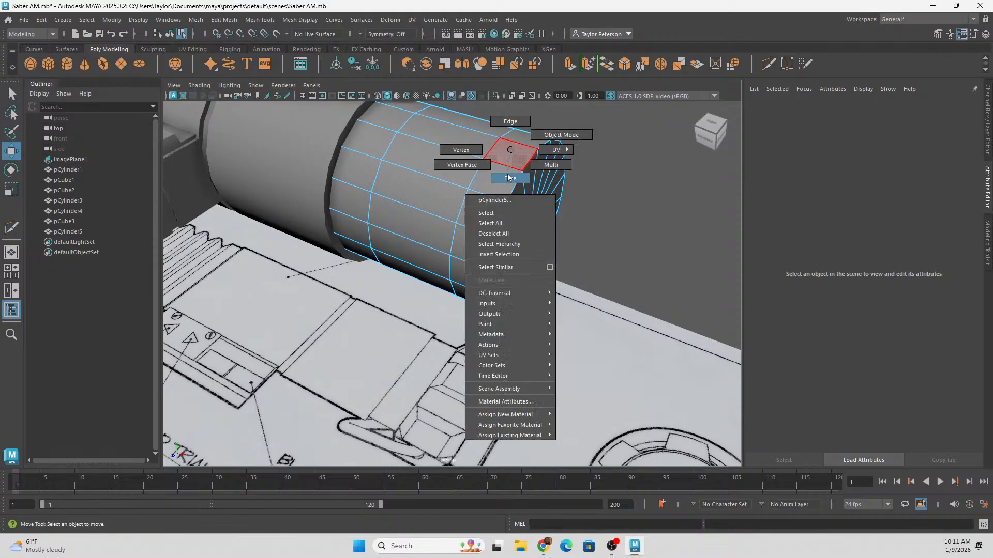
left_click_drag(506, 156, 500, 177, "alt")
scroll(512, 218, "up", 1)
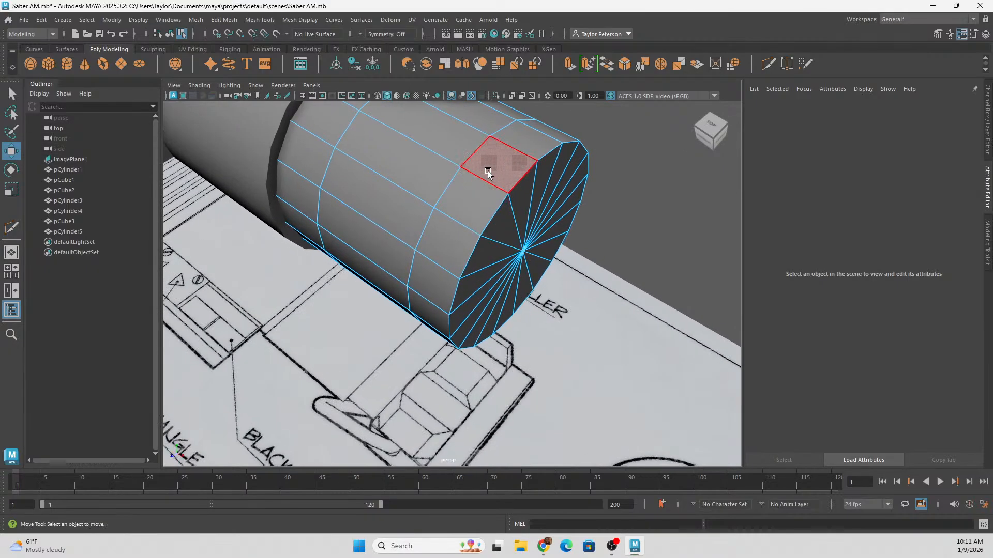
left_click(486, 170)
double_click(473, 222)
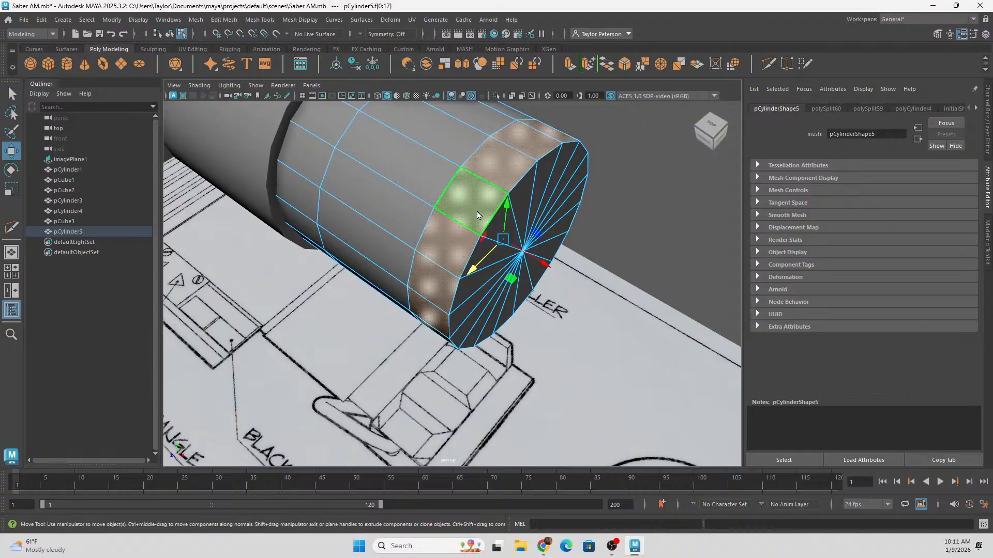
- Extrude the outer ring of faces outward with a local Translate Z of about 0.025
right_click(477, 215, "shift")
left_click(470, 239)
left_click_drag(471, 238, 457, 421, "alt")
left_click_drag(457, 304, 393, 295, "alt")
right_click_drag(392, 295, 387, 296, "alt")
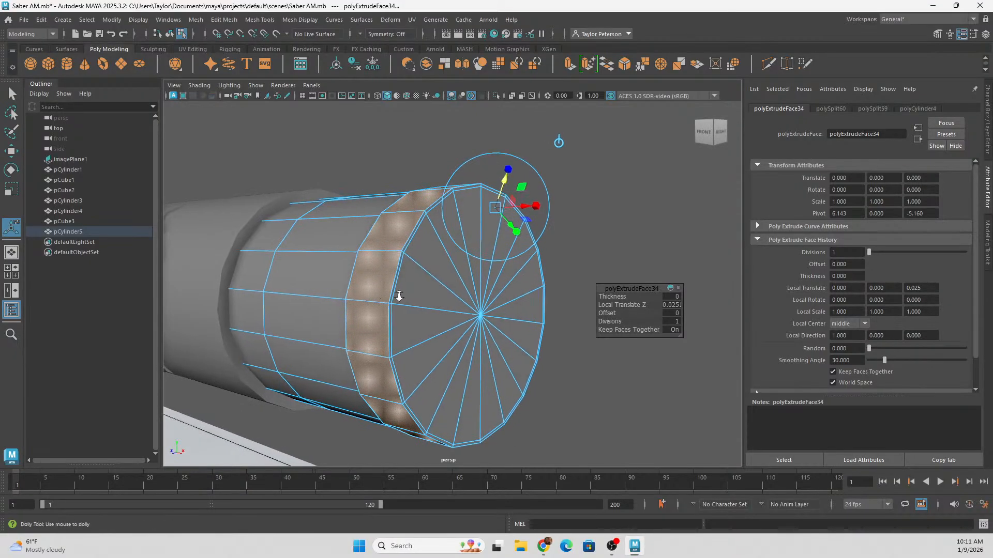
scroll(387, 296, "up", 4)
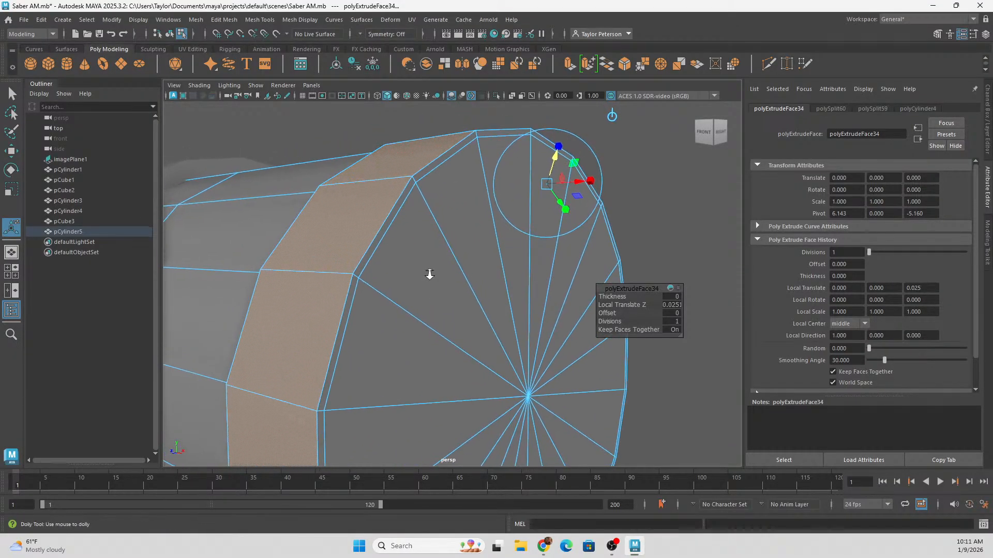
left_click_drag(429, 274, 448, 284, "alt")
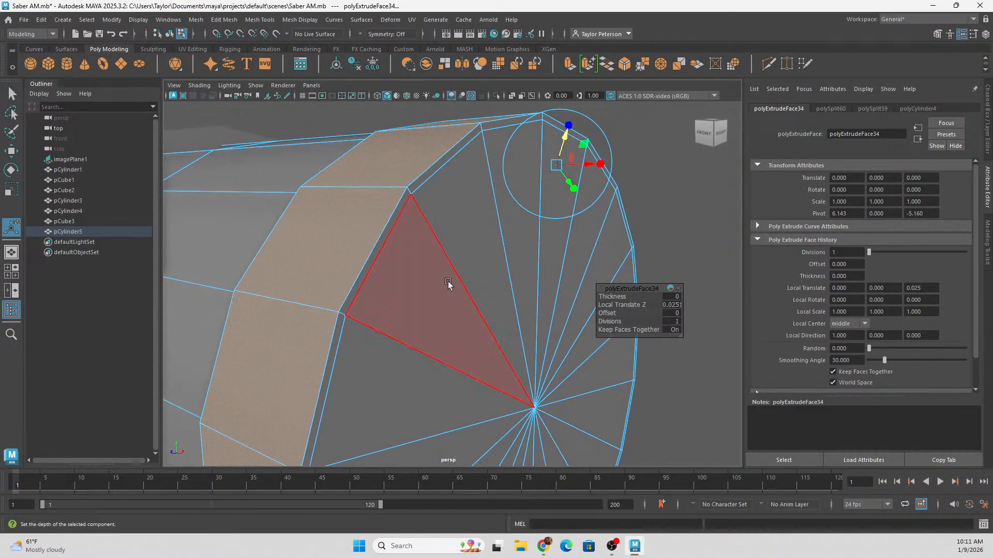
- Move the extruded band's outer rim edge loop slightly inward along X to chamfer the end, and return to object selection
right_click(438, 139)
left_click(437, 110)
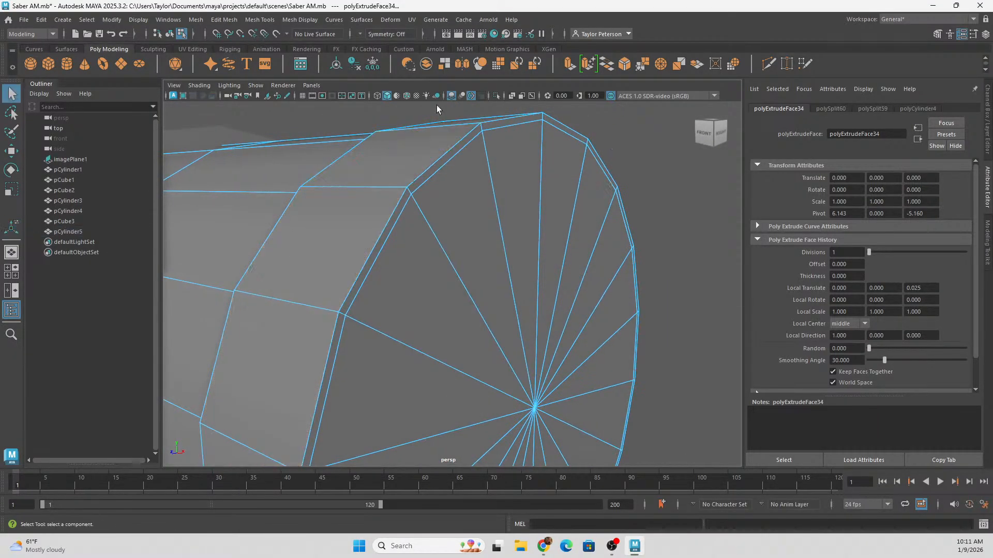
double_click(429, 164)
key("w")
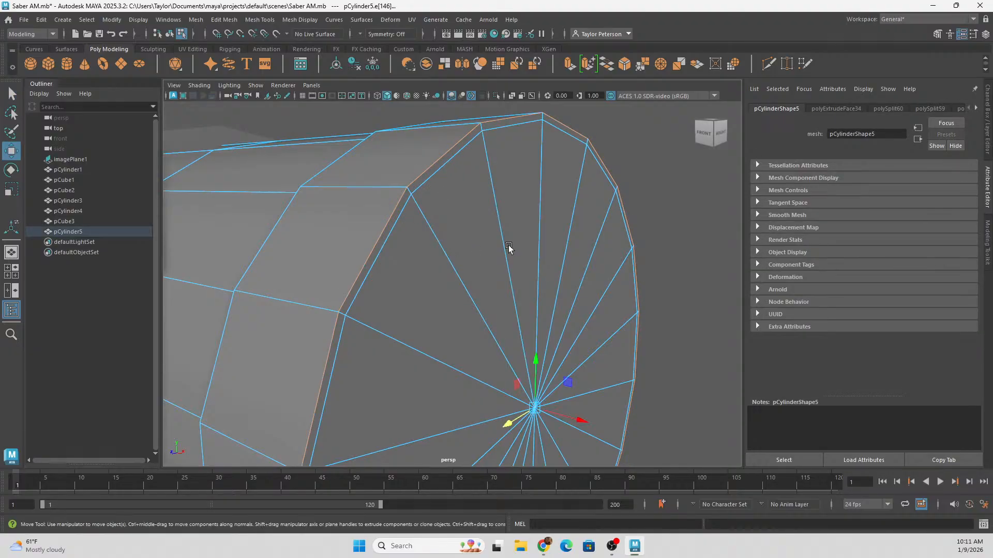
left_click_drag(511, 249, 532, 300, "alt")
left_click_drag(579, 402, 570, 260, "alt")
right_click_drag(546, 194, 606, 156)
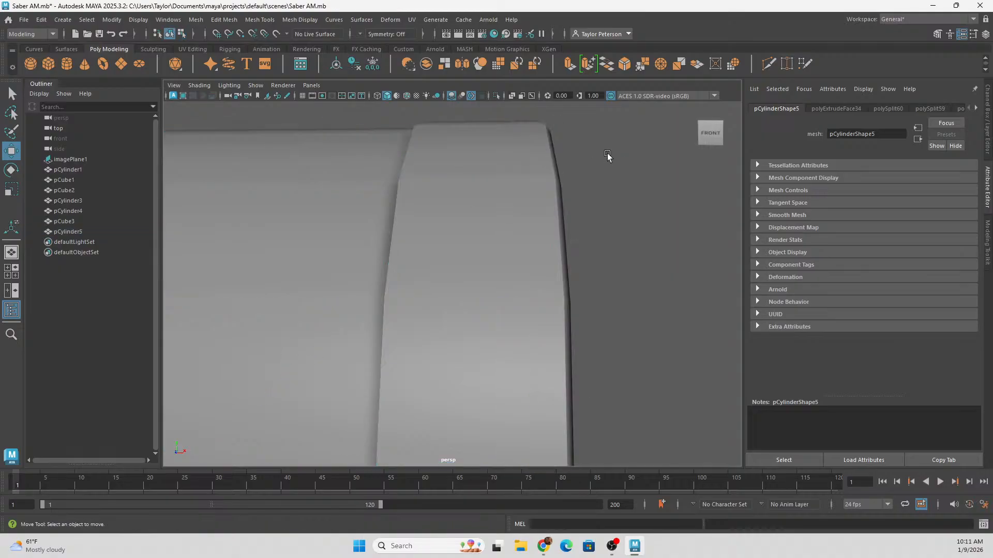
left_click(608, 158)
- Examine the end cylinder's raised band, chamfered rim and junction with the hilt body from several angles
left_click_drag(657, 173, 619, 193, "alt")
scroll(498, 175, "down", 4)
left_click_drag(498, 175, 501, 182, "alt")
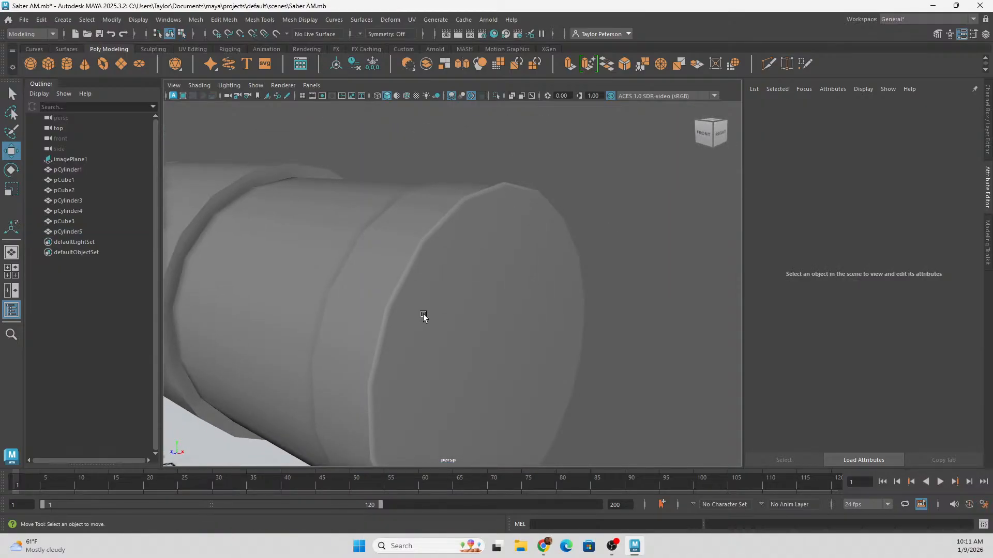
left_click_drag(277, 323, 373, 313, "alt")
right_click_drag(372, 314, 228, 217, "alt")
left_click_drag(413, 238, 481, 279, "alt")
right_click_drag(481, 279, 578, 291, "alt")
left_click_drag(578, 289, 498, 259, "alt")
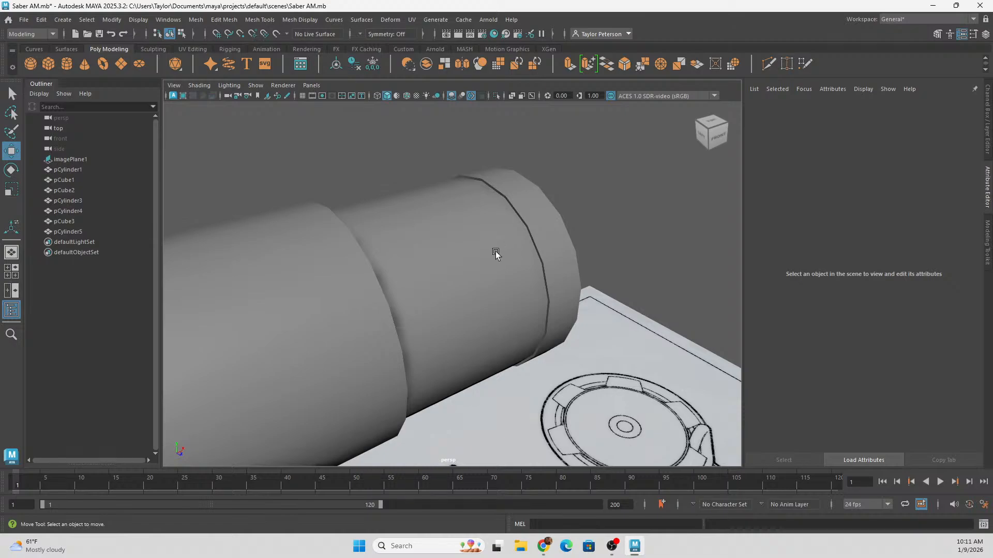
left_click_drag(500, 247, 461, 261, "alt")
right_click_drag(460, 262, 421, 202, "alt")
left_click_drag(420, 202, 338, 205, "alt")
middle_click_drag(461, 222, 434, 328, "alt")
- Select the end cylinder and switch to face selection
left_click(435, 328)
left_click_drag(572, 290, 448, 295, "alt")
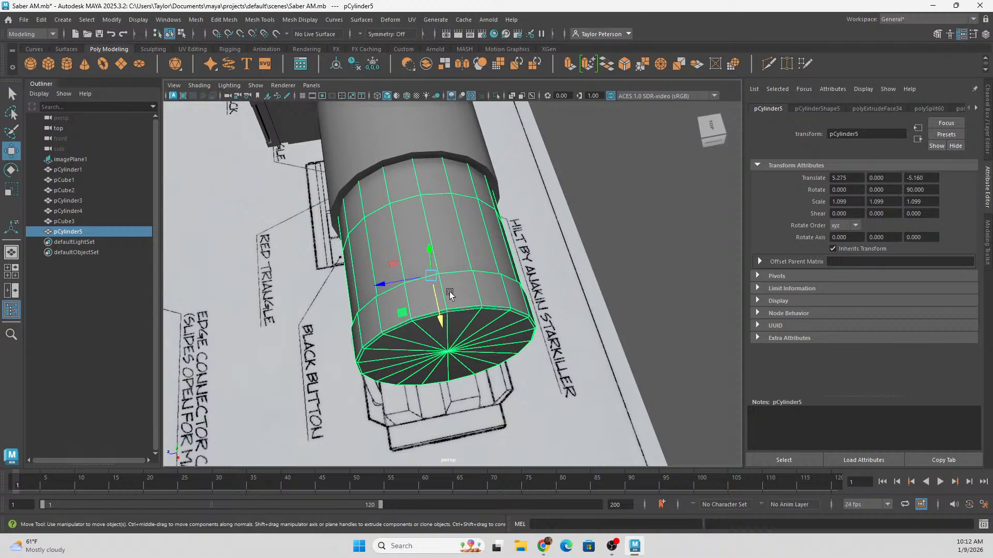
right_click(462, 213)
left_click(458, 240)
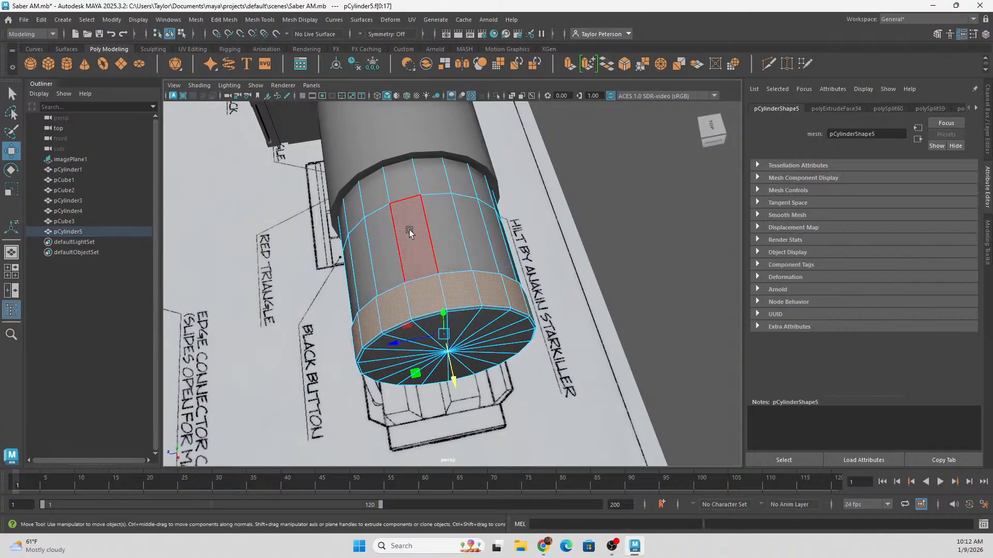
left_click(445, 231)
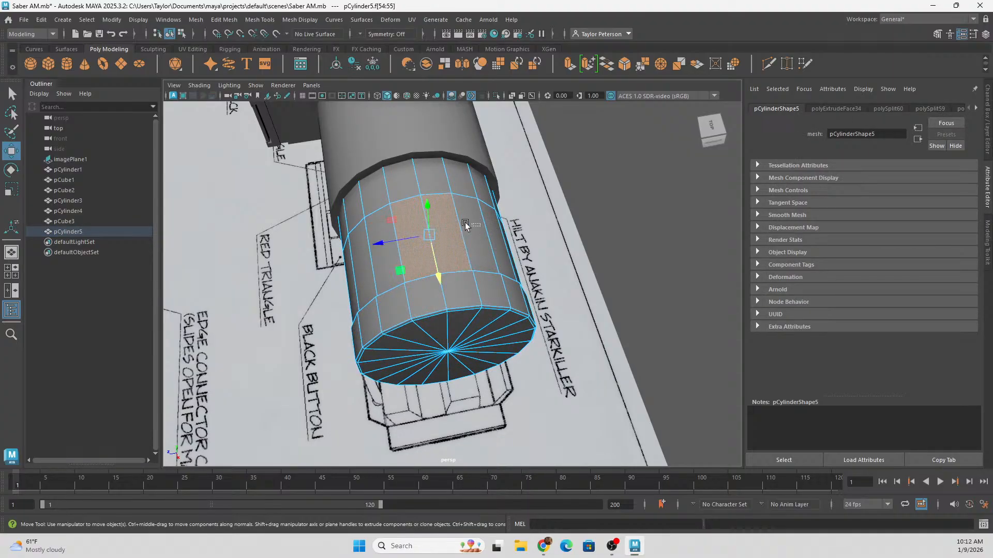
left_click(410, 221)
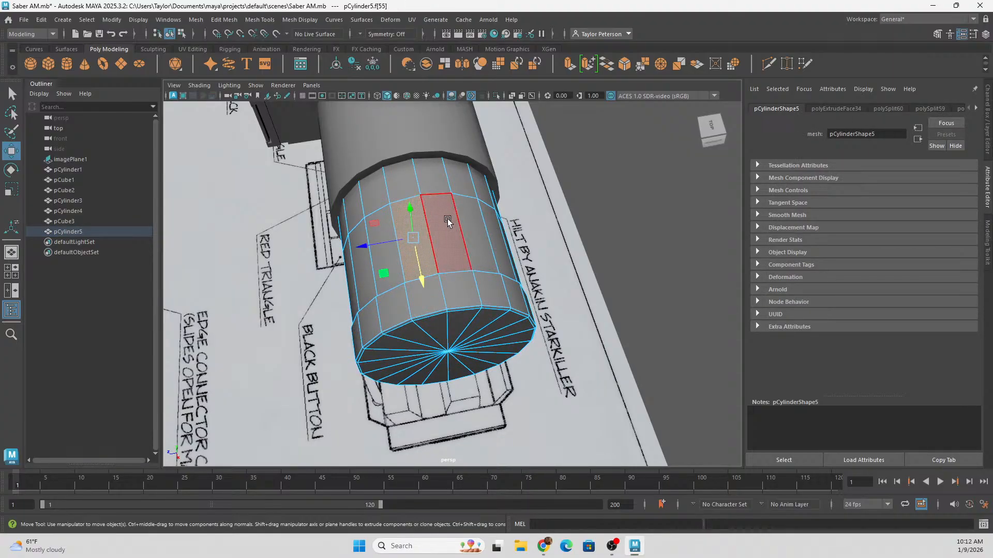
left_click(448, 222)
left_click(522, 187)
right_click_drag(419, 240, 452, 236)
left_click(410, 227)
left_click(439, 217)
left_click_drag(541, 200, 558, 207)
left_click(451, 247)
right_click_drag(431, 222, 433, 236)
left_click(419, 230)
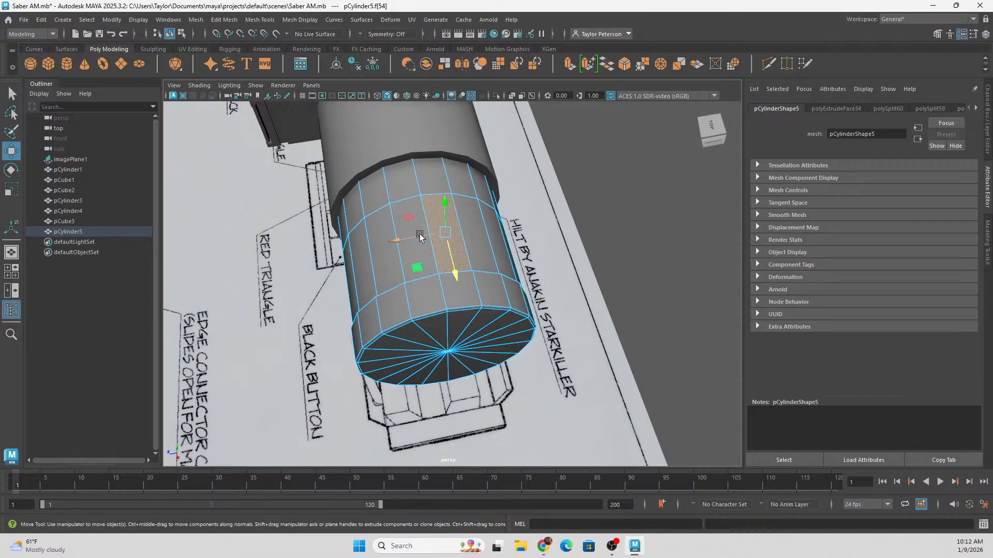
left_click(592, 204)
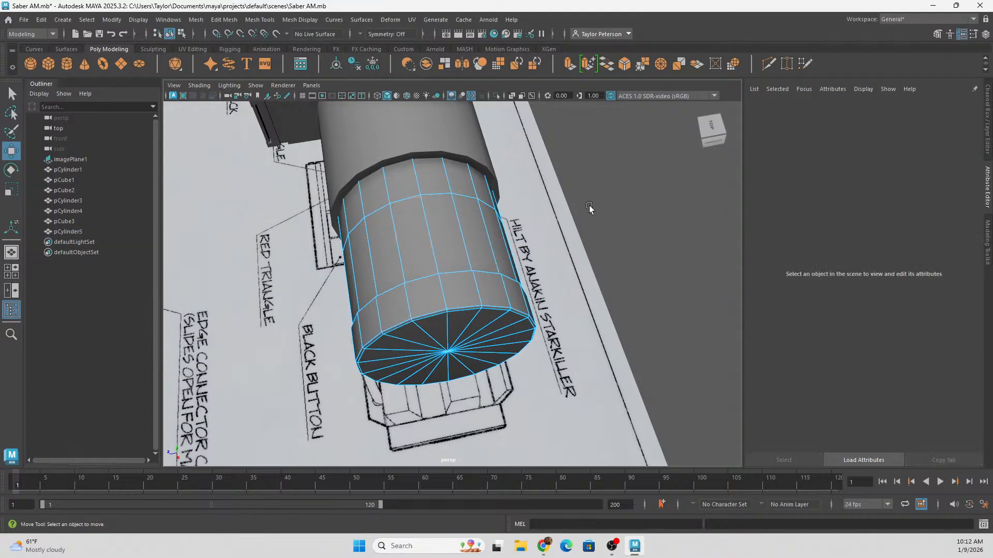
left_click(418, 248)
left_click(451, 231)
left_click(422, 249)
left_click_drag(503, 276, 502, 277)
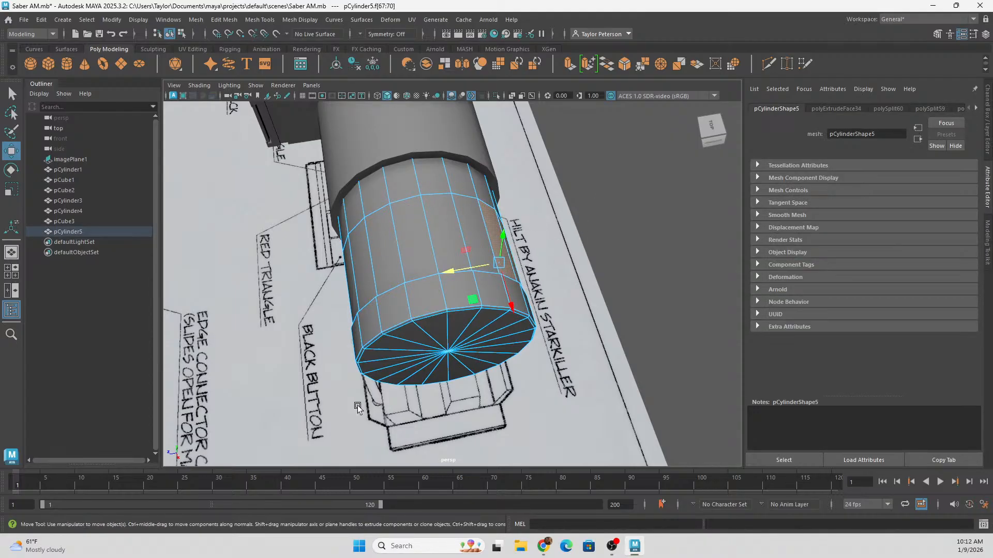
left_click(608, 281)
key("ctrl+z")
- Select pairs of adjacent faces all around the end cylinder's middle band, leaving one face unselected between pairs
left_click_drag(490, 376, 367, 190, "alt")
left_click(411, 225)
left_click(451, 215, "shift")
left_click(497, 248, "shift")
left_click_drag(506, 274, 521, 291, "alt")
left_click(507, 307, "shift")
left_click(475, 325, "shift")
left_click_drag(471, 337, 405, 311, "alt")
left_click(411, 362, "shift")
left_click(371, 270, "shift")
left_click_drag(379, 239, 379, 279, "alt")
left_click(379, 277, "shift")
left_click(388, 252, "shift")
left_click_drag(540, 215, 501, 239, "alt")
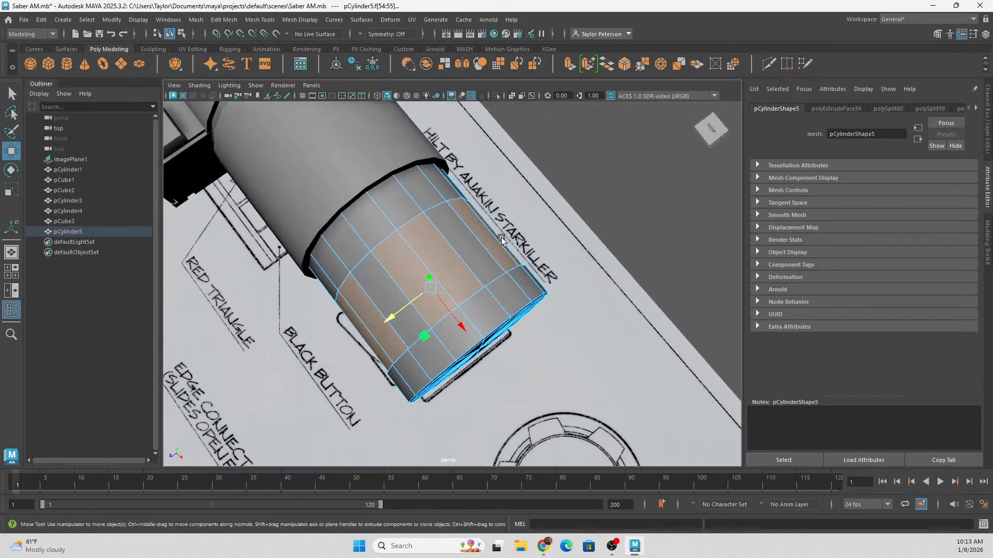
left_click(469, 228, "shift")
left_click_drag(469, 228, 590, 215, "alt")
- Extrude the selected face pairs outward with a local Translate Z of about 0.174 to form grip blocks
right_click_drag(524, 260, 513, 245, "shift")
left_click_drag(513, 245, 524, 212, "alt")
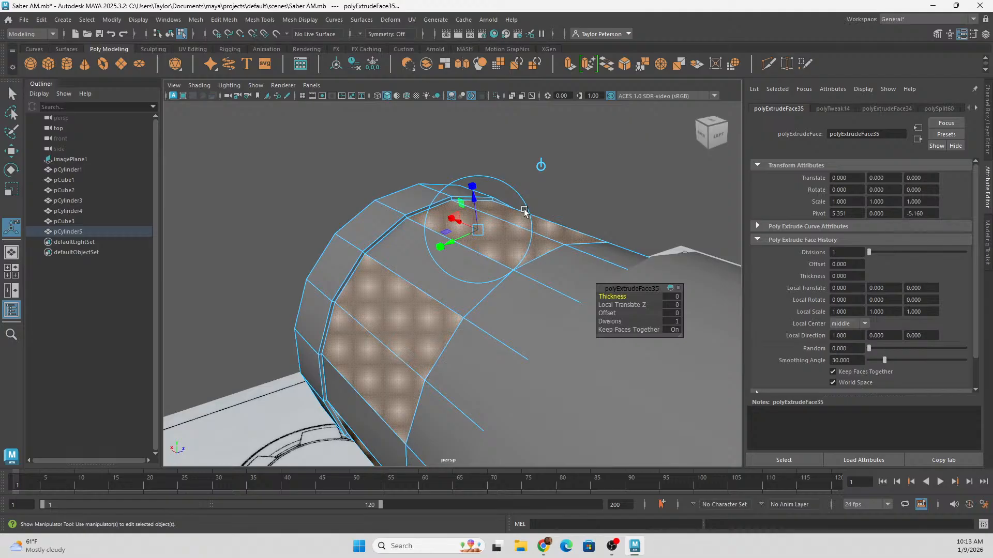
left_click_drag(474, 201, 463, 171)
scroll(405, 257, "down", 3)
left_click_drag(405, 257, 541, 175, "alt")
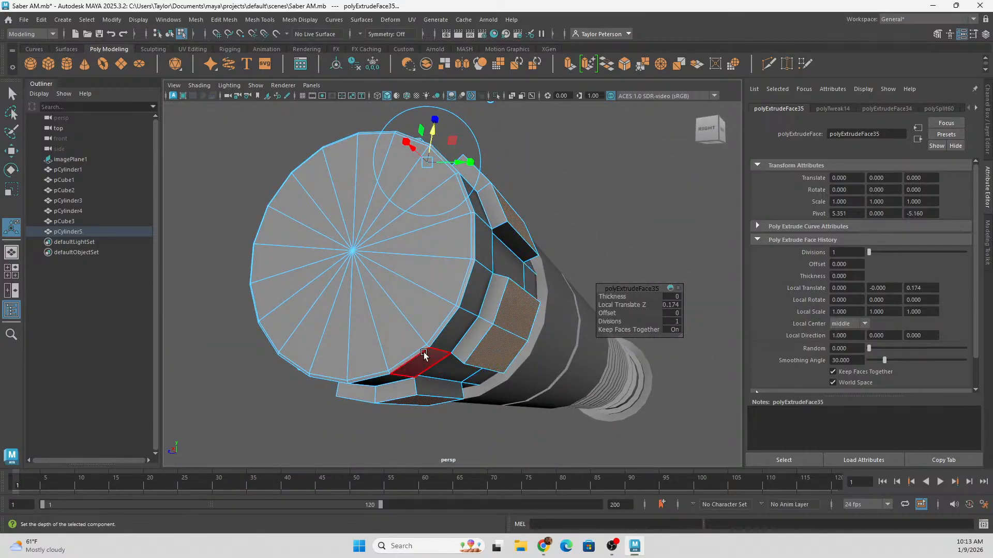
- Rework the extruded grip blocks so they taper toward smaller outer faces, undoing unwanted adjustments
left_click_drag(377, 215, 424, 233, "alt")
key("ctrl+z")
key("ctrl+z")
left_click_drag(415, 196, 555, 239, "alt")
key("ctrl+z")
right_click_drag(556, 239, 276, 170, "alt")
left_click_drag(276, 169, 385, 231, "alt")
right_click_drag(386, 231, 558, 204, "alt")
left_click(597, 235)
- Examine the end cap's tapered grip blocks and the whole hilt alongside the blueprint
left_click_drag(597, 234, 518, 250, "alt")
scroll(509, 246, "up", 5)
scroll(516, 249, "down", 5)
left_click_drag(377, 204, 395, 144, "alt")
scroll(392, 256, "up", 2)
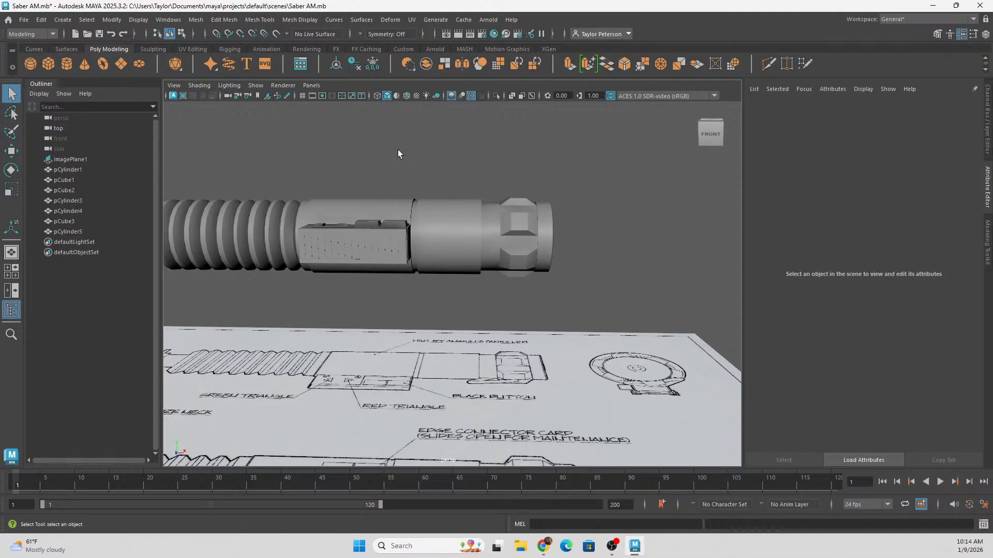
left_click_drag(407, 173, 538, 228, "alt")
scroll(617, 264, "up", 2)
scroll(574, 325, "up", 5)
- Select the control box with its ribbed card, button block and two triangles, and move them along Z away from the hilt
left_click_drag(573, 326, 469, 315, "alt")
left_click(456, 318)
left_click_drag(579, 345, 490, 185, "alt")
left_click(494, 217, "shift")
left_click(465, 234, "shift")
left_click(451, 232, "shift")
left_click(455, 261, "shift")
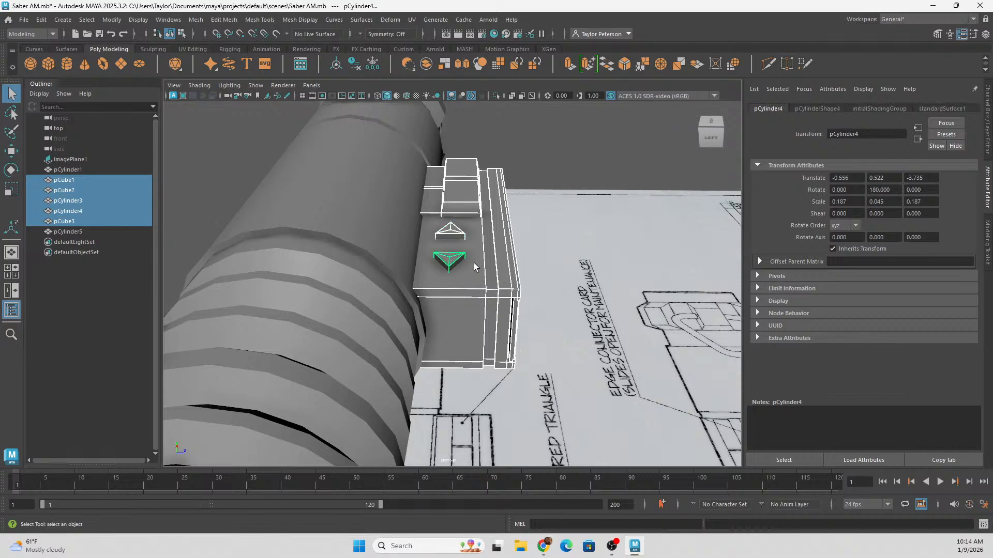
key("w")
left_click_drag(500, 259, 781, 278)
- Separate the ribbed card from the control box and move the button block along X to a Translate X of 2.504
middle_click_drag(656, 253, 477, 238, "alt")
right_click_drag(476, 238, 446, 221, "alt")
left_click_drag(446, 221, 436, 226, "alt")
right_click_drag(436, 226, 470, 173, "alt")
left_click(494, 192)
right_click_drag(543, 207, 524, 201, "alt")
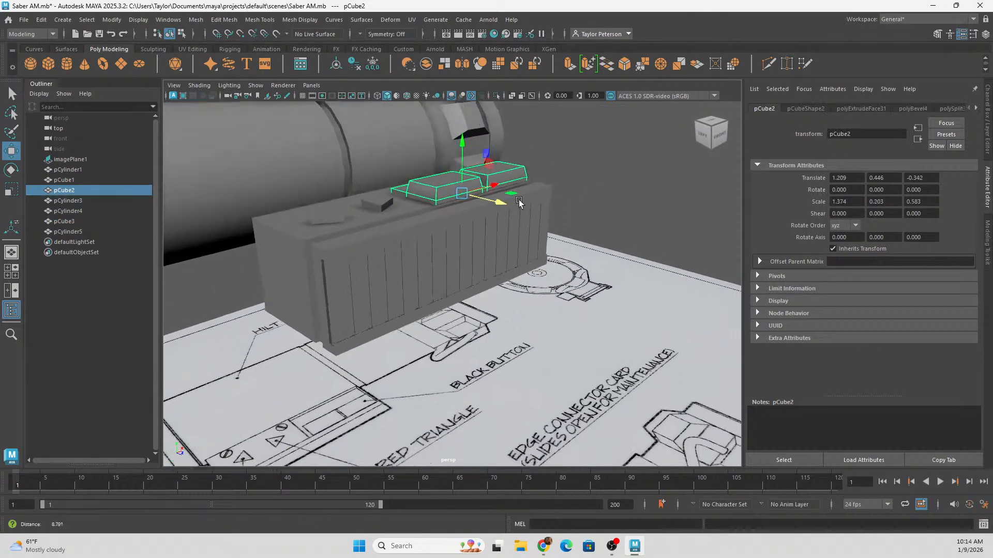
left_click_drag(523, 202, 442, 244, "alt")
left_click(298, 292)
left_click_drag(355, 352, 332, 250)
left_click(417, 280)
left_click_drag(449, 270, 421, 287)
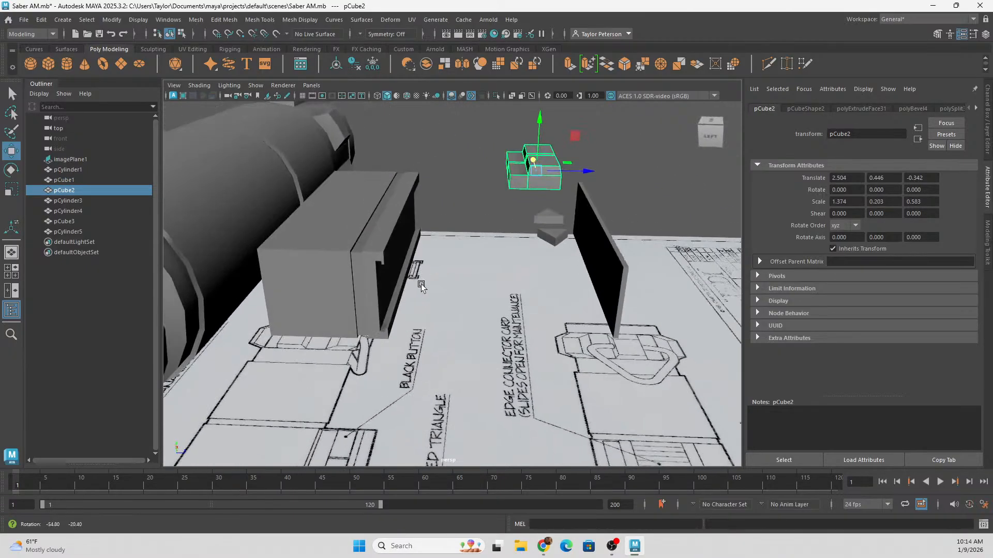
- Move the two triangle pieces together along X, bringing pCylinder4 to a Translate X of -2.467
left_click_drag(529, 199, 561, 251)
left_click_drag(428, 321, 256, 416)
left_click_drag(421, 296, 433, 222, "alt")
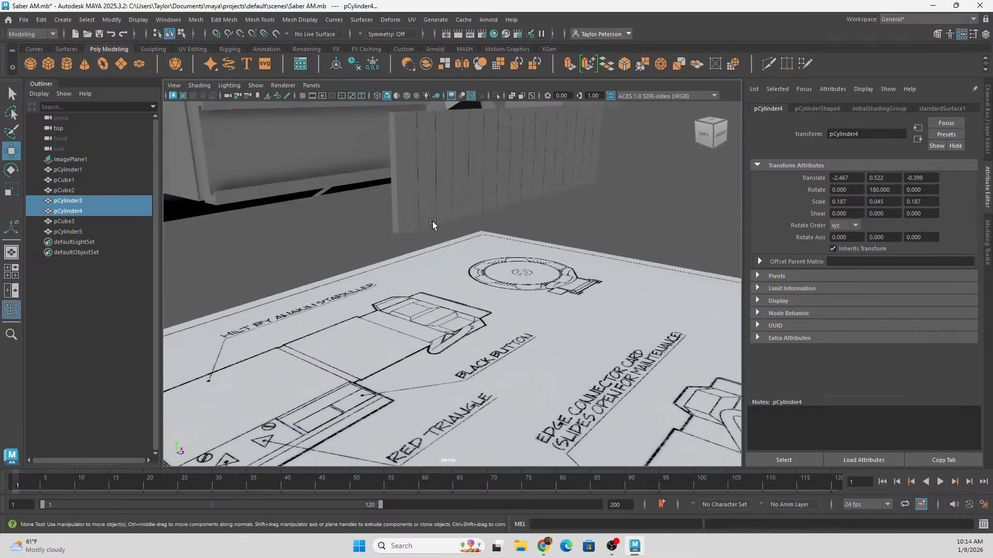
left_click(531, 186)
left_click_drag(543, 188, 522, 260, "alt")
left_click(620, 250)
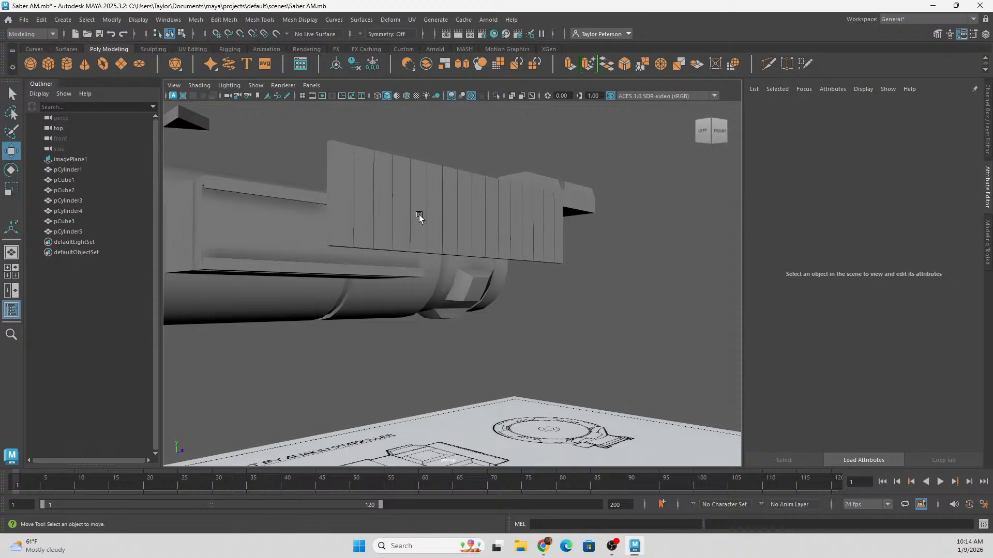
- Create a new polygon cylinder at the origin beside the control box
left_click_drag(448, 257, 436, 220, "alt")
mouse_move(415, 187)
left_mouse_down("alt")
mouse_move(374, 243)
mouse_move(398, 238)
mouse_move(402, 190)
mouse_move(536, 227)
mouse_move(432, 243)
mouse_move(430, 221)
mouse_move(457, 221)
mouse_move(464, 237)
mouse_move(411, 197)
left_mouse_up("alt")
left_click(410, 197)
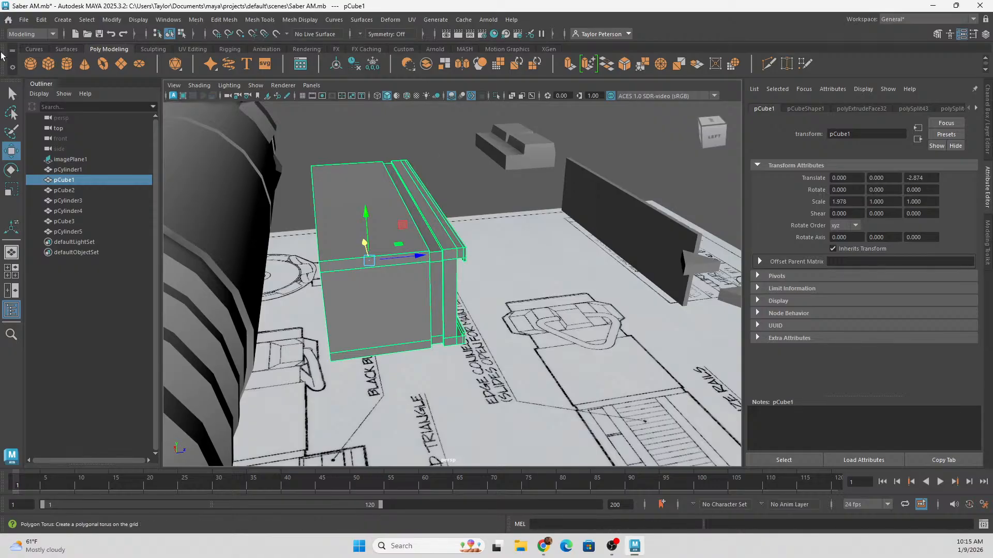
left_click(66, 63)
right_click_drag(511, 290, 441, 263, "alt")
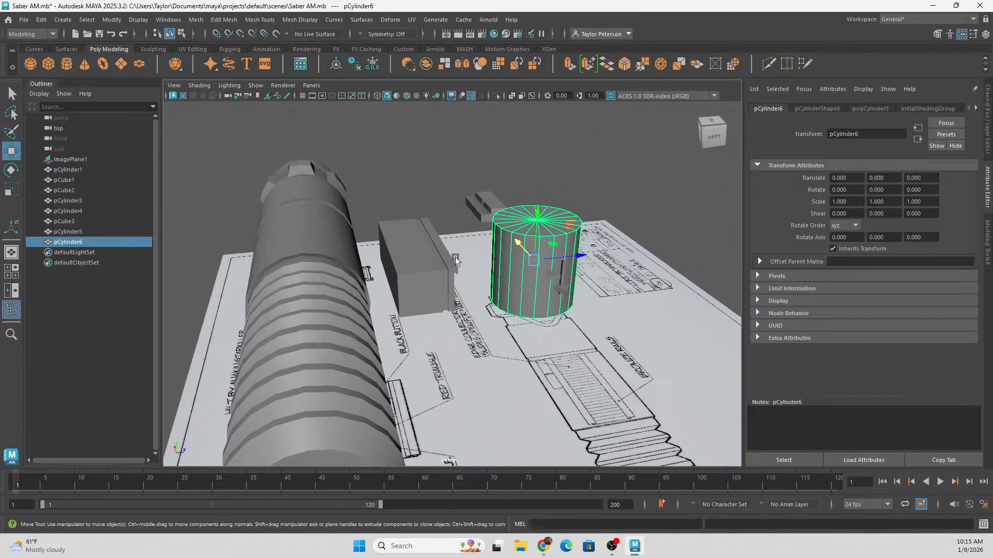
- Move the new cylinder along Z to a Translate Z of 2.781 and reduce its Subdivisions Axis to 3
left_click_drag(441, 262, 501, 266, "alt")
middle_click_drag(500, 267, 424, 266, "alt")
left_click_drag(460, 276, 579, 278)
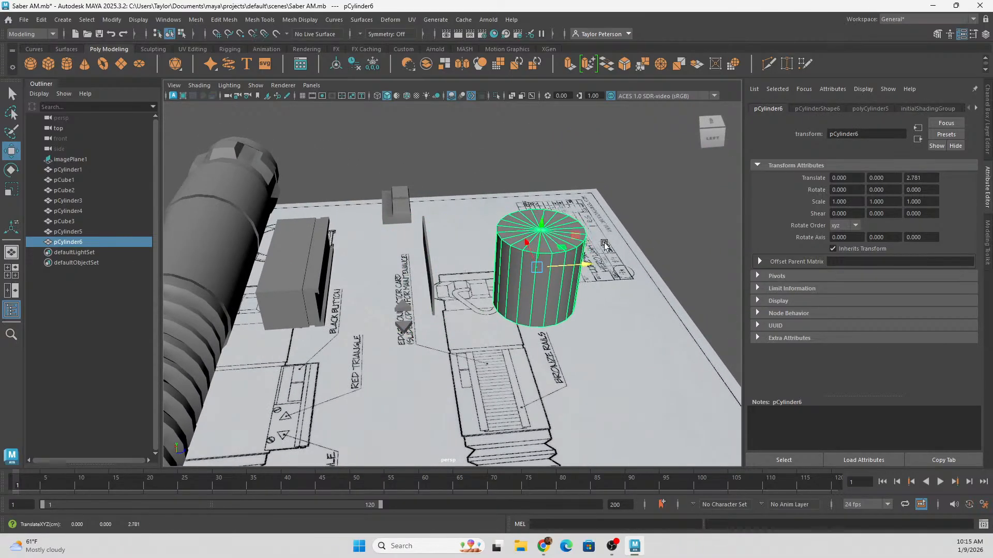
middle_click_drag(578, 276, 515, 281, "alt")
left_click(872, 110)
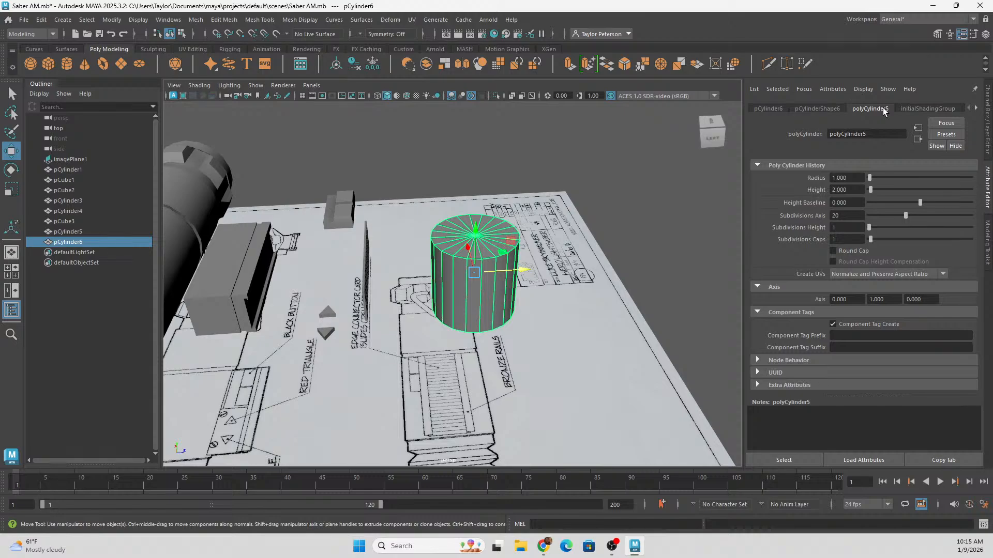
left_click_drag(905, 216, 551, 274)
left_click_drag(382, 256, 454, 189, "alt")
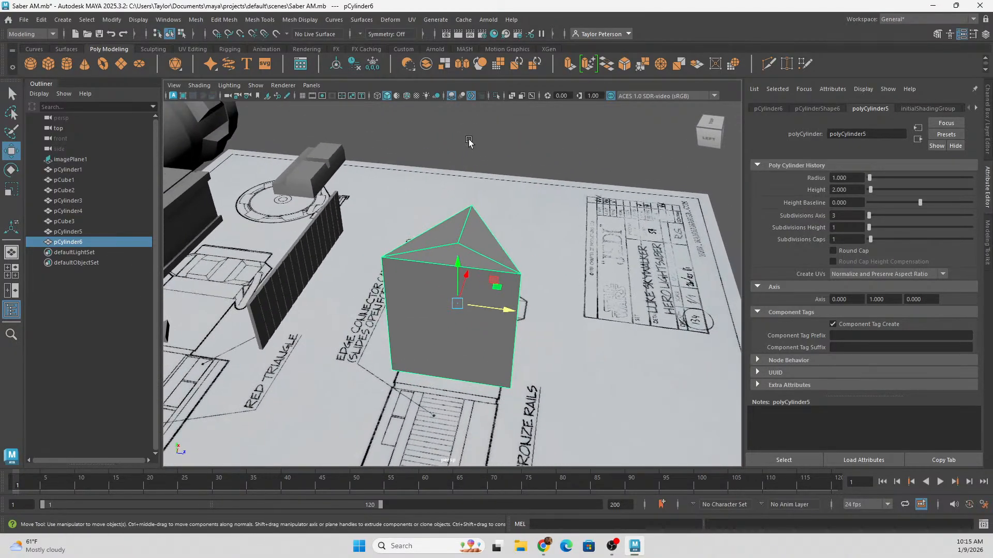
- Examine the separated triangles, button block, ribbed card and control box from several angles beside the three-sided prism
left_click(468, 143)
scroll(436, 227, "down", 6)
left_click_drag(435, 227, 294, 216, "alt")
middle_click_drag(294, 216, 373, 227, "alt")
scroll(375, 228, "up", 8)
left_click_drag(380, 229, 481, 222, "alt")
left_click(403, 265)
left_click_drag(403, 265, 467, 237, "alt")
scroll(486, 199, "down", 5)
left_click_drag(506, 187, 464, 193, "alt")
left_click(629, 193)
key("f")
left_click_drag(607, 223, 355, 228, "alt")
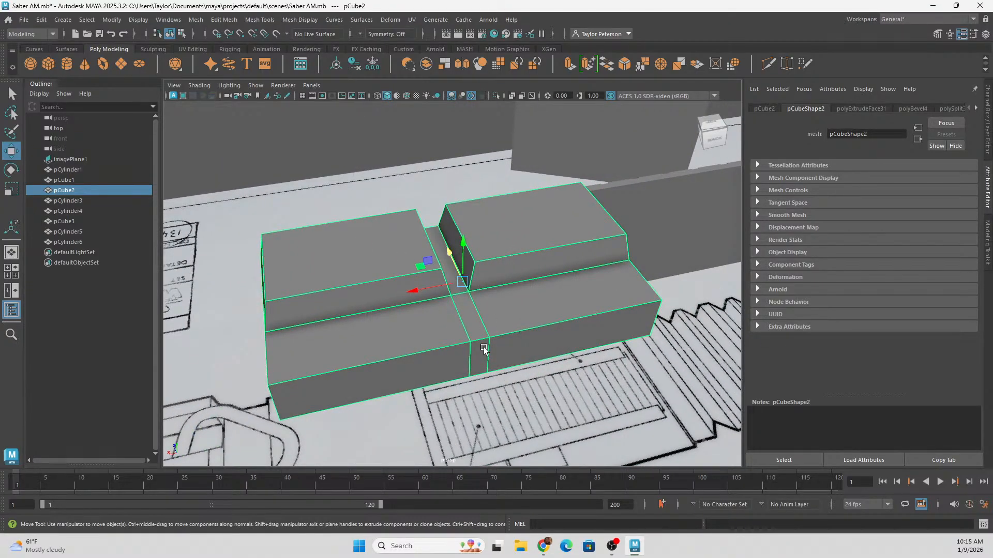
left_click_drag(442, 266, 494, 191, "alt")
scroll(510, 274, "down", 5)
left_click_drag(414, 274, 371, 266, "alt")
scroll(331, 251, "down", 4)
left_click_drag(287, 237, 486, 256, "alt")
middle_click_drag(487, 227, 554, 207, "alt")
left_click(617, 162)
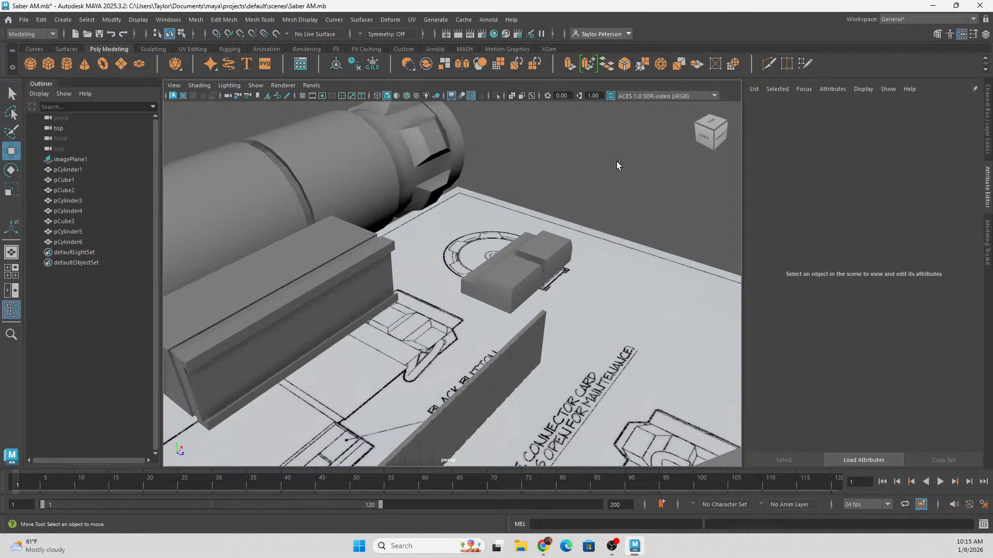
left_click_drag(476, 243, 459, 219, "alt")
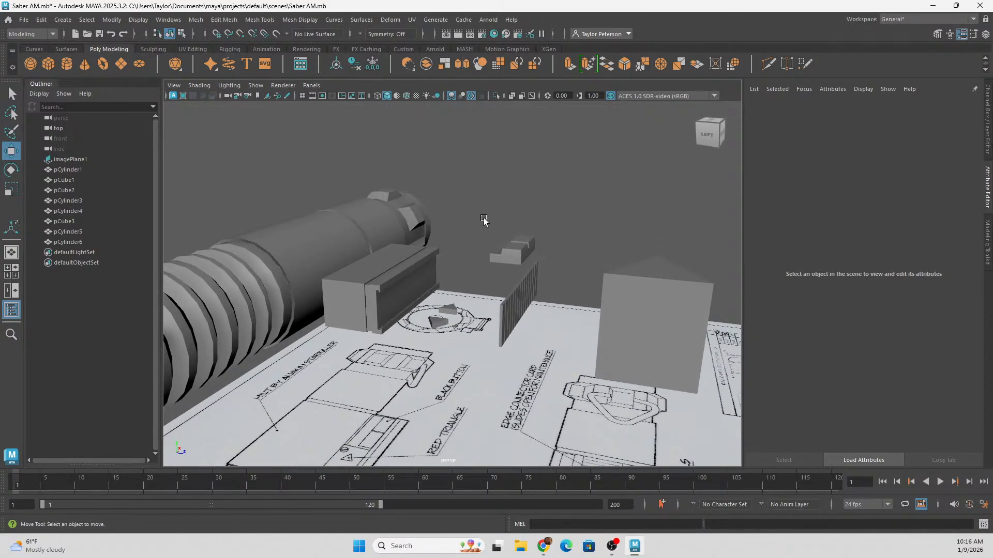
- Undo the prism's creation and the separating moves of the triangles, button block and ribbed card, restoring the assembled control box
key("ctrl+z")
key("ctrl+z")
key("ctrl+z")
key("ctrl+z")
key("ctrl+z")
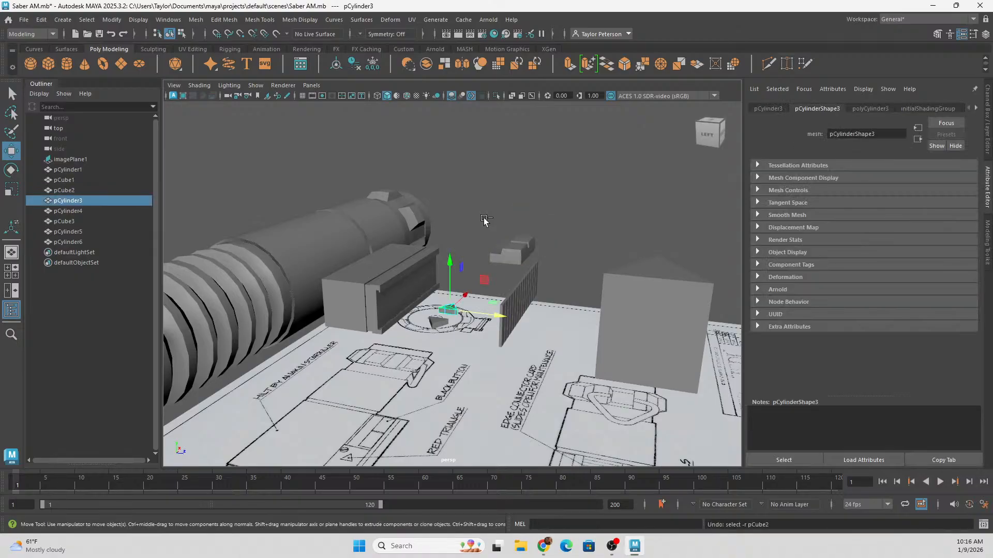
key("ctrl+z")
key("ctrl+z")
key("ctrl+z")
key("ctrl+z")
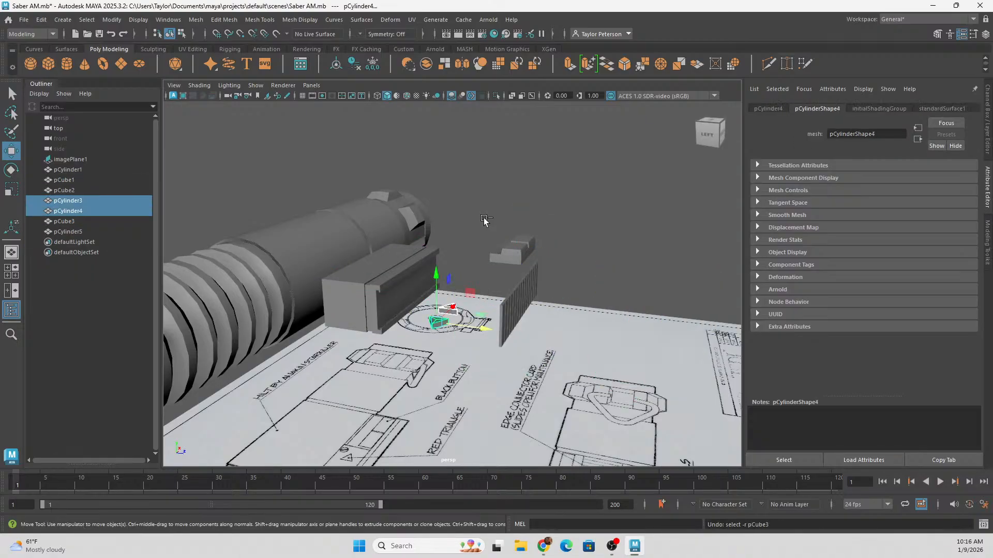
key("ctrl+z")
key("ctrl+z")
key("ctrl+z")
key("ctrl+z")
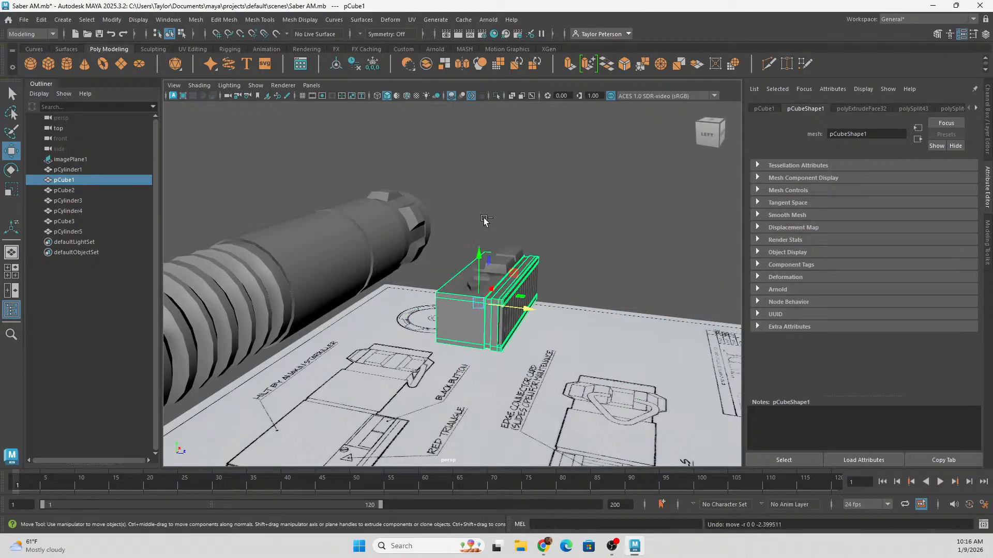
- Inspect the assembled control box piece by piece, selecting the triangles and the ribbed card in turn
left_click(497, 193)
left_click_drag(498, 201, 553, 251, "alt")
scroll(661, 288, "up", 4)
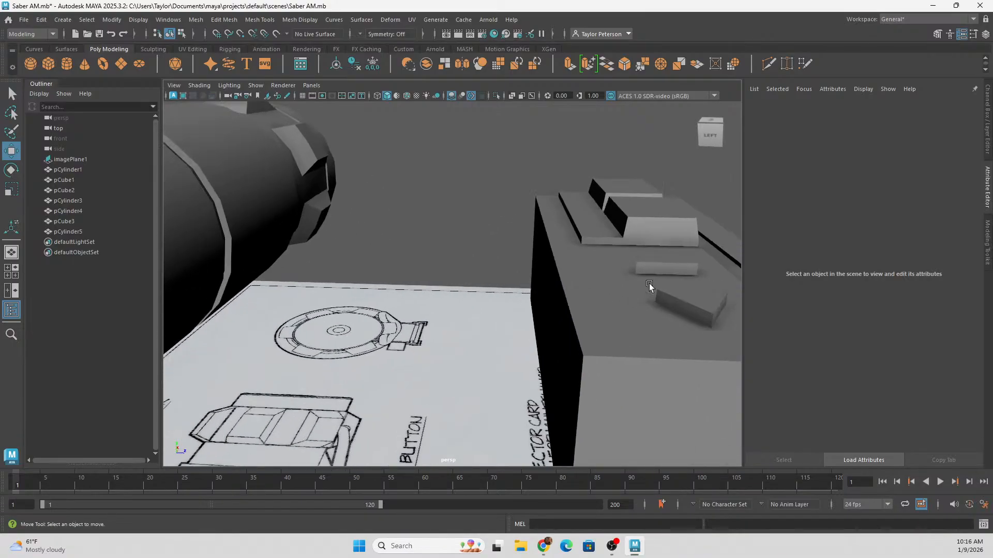
left_click_drag(660, 288, 565, 299, "alt")
scroll(566, 299, "down", 2)
left_click(511, 264)
left_click(377, 292)
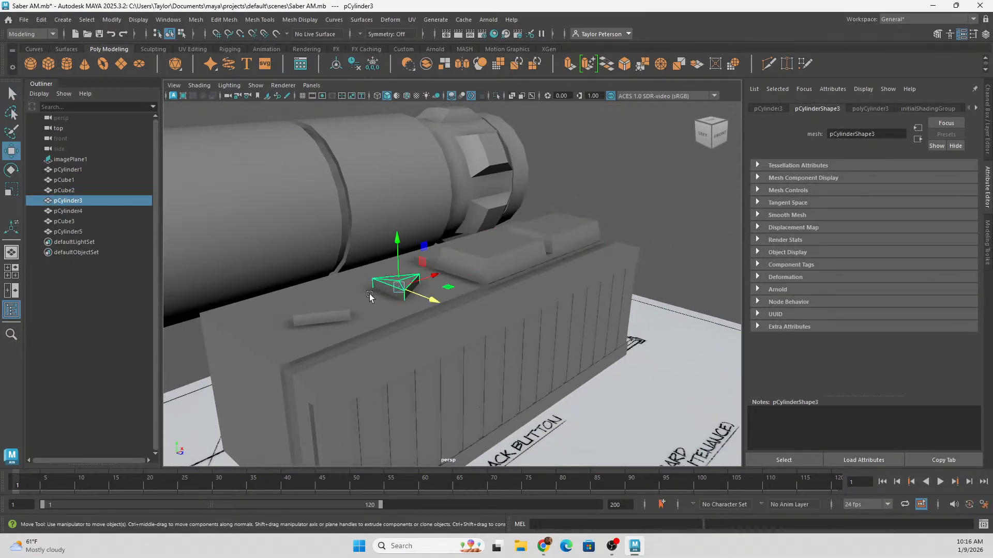
left_click(325, 312)
left_click(385, 313)
left_click_drag(508, 341, 441, 301, "alt")
left_click(491, 264)
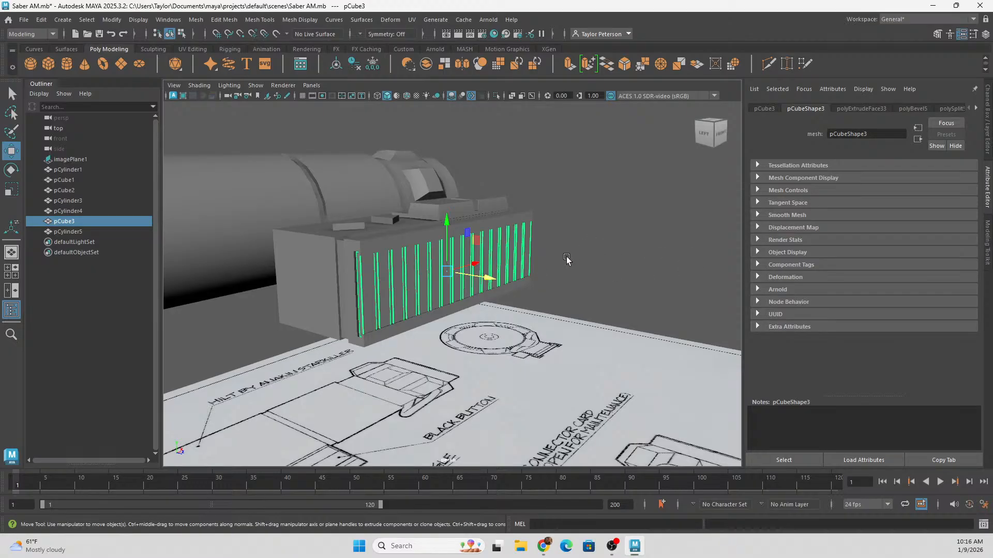
- Examine how the ribbed card sits in the side of the control box from several angles
left_click_drag(567, 260, 499, 360, "alt")
middle_click_drag(500, 361, 574, 258, "alt")
left_click_drag(574, 258, 579, 259, "alt")
middle_click_drag(571, 312, 511, 219, "alt")
middle_click_drag(404, 217, 445, 259, "alt")
left_click_drag(445, 258, 594, 303, "alt")
right_click_drag(593, 303, 524, 196, "alt")
left_click_drag(525, 195, 537, 236, "alt")
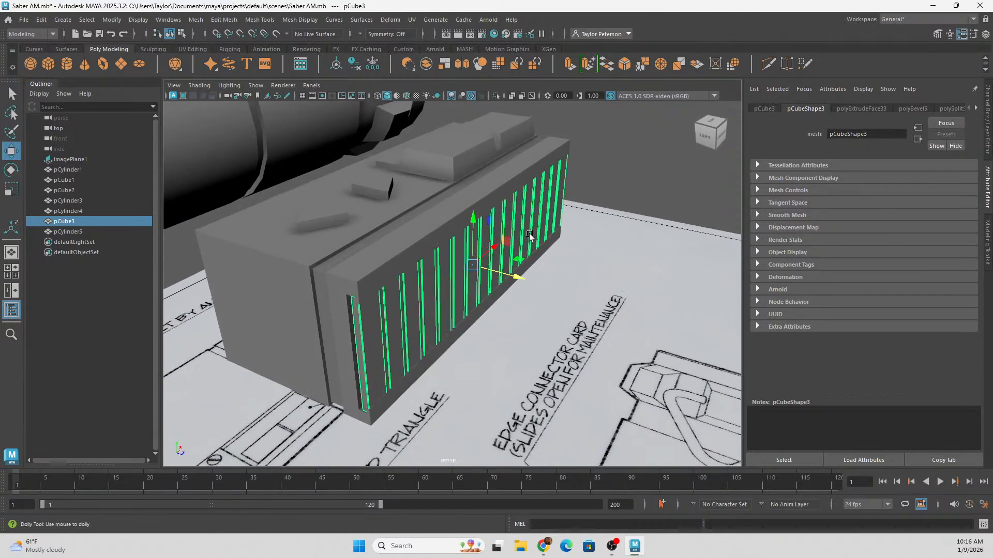
right_click_drag(537, 236, 483, 228, "alt")
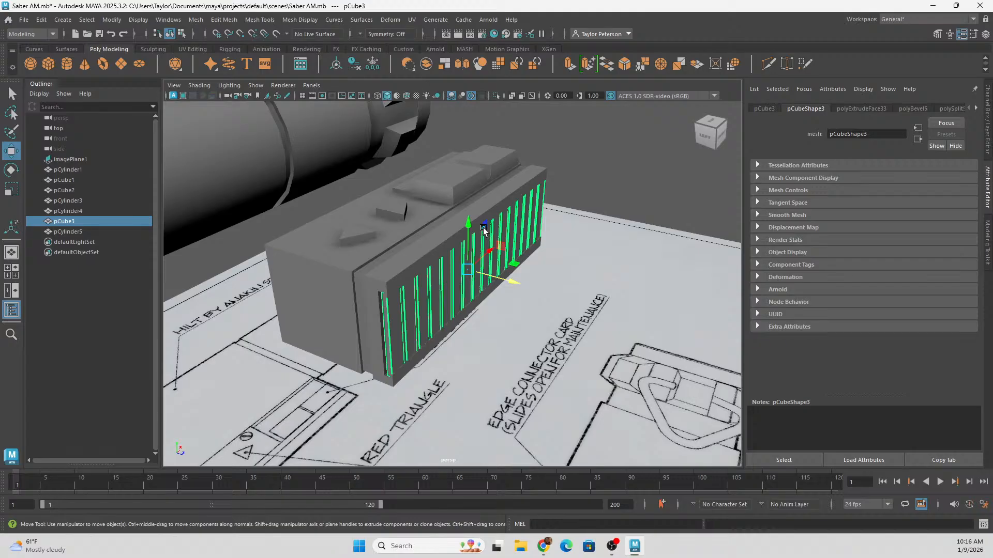
- Select the control box with its ribbed card, button block and triangles, and move them along Z back against the hilt
left_click_drag(483, 228, 545, 199, "alt")
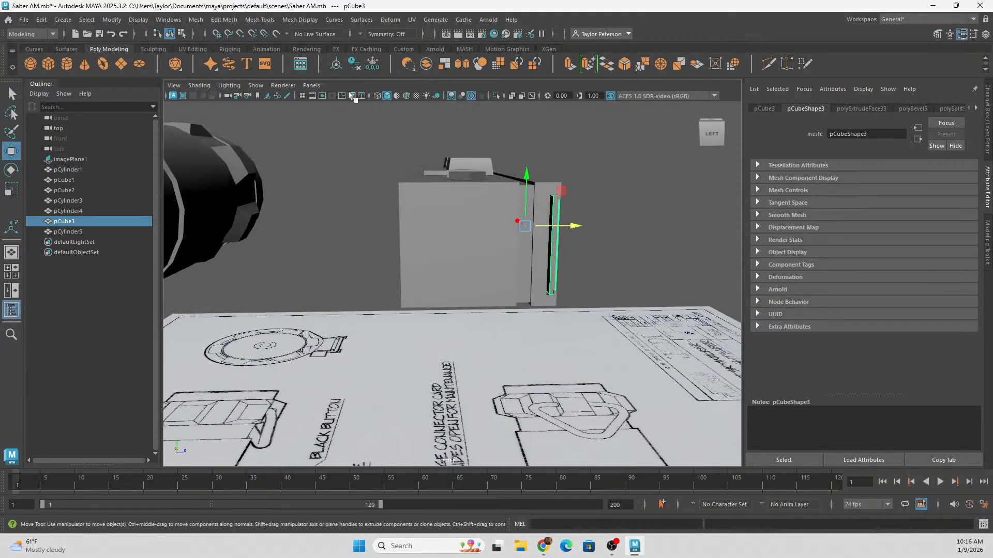
left_click_drag(312, 121, 663, 295)
left_click_drag(603, 274, 553, 290, "alt")
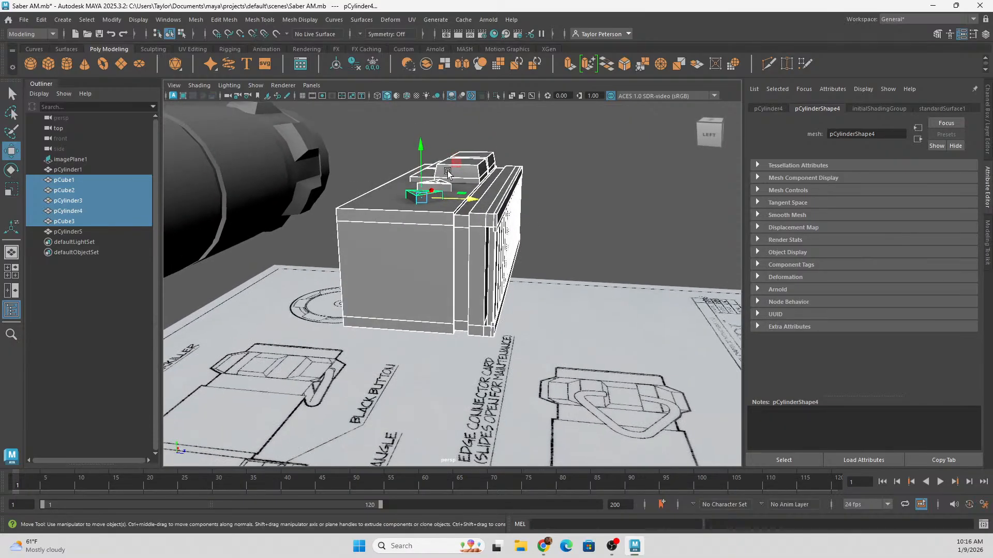
left_click_drag(453, 187, 253, 182)
left_click_drag(517, 212, 521, 272, "alt")
left_click(580, 170)
- Check the control box's placement on the hilt against the blueprint from several angles
left_click_drag(600, 224, 289, 196, "alt")
scroll(331, 235, "down", 5)
scroll(503, 242, "up", 5)
left_click_drag(502, 242, 540, 260, "alt")
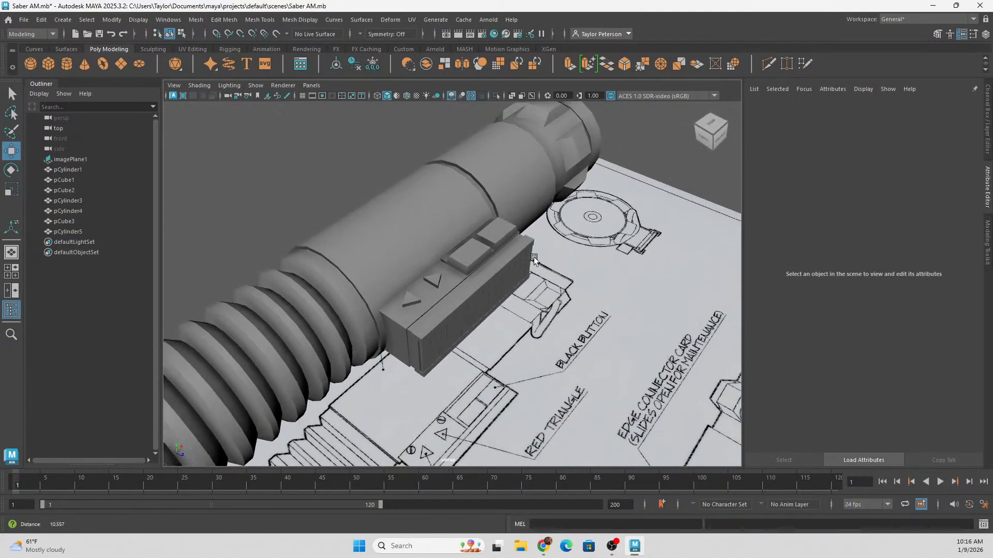
scroll(458, 258, "down", 2)
middle_click_drag(456, 260, 488, 241, "alt")
scroll(426, 223, "down", 4)
left_click_drag(488, 239, 405, 209, "alt")
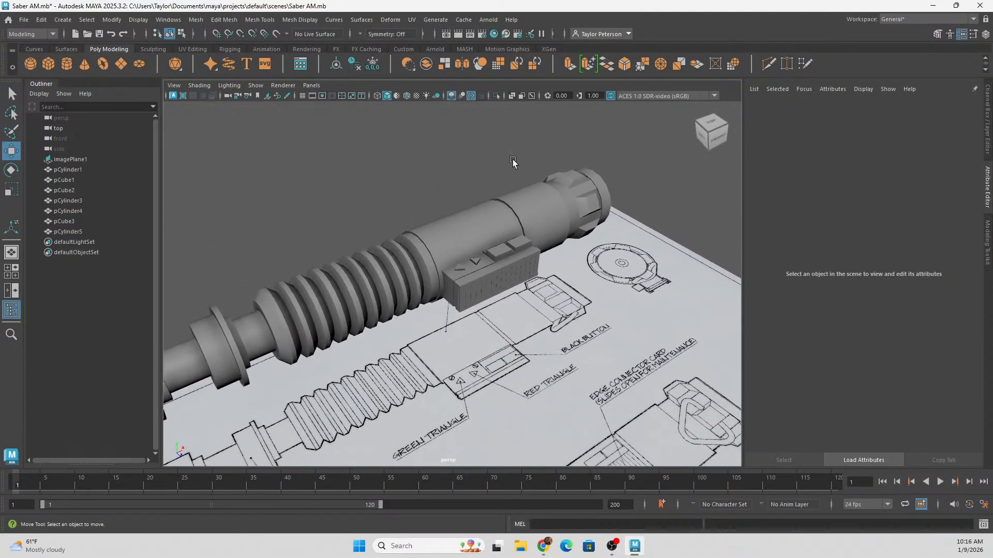
left_click_drag(512, 163, 488, 168, "alt")
scroll(562, 232, "up", 5)
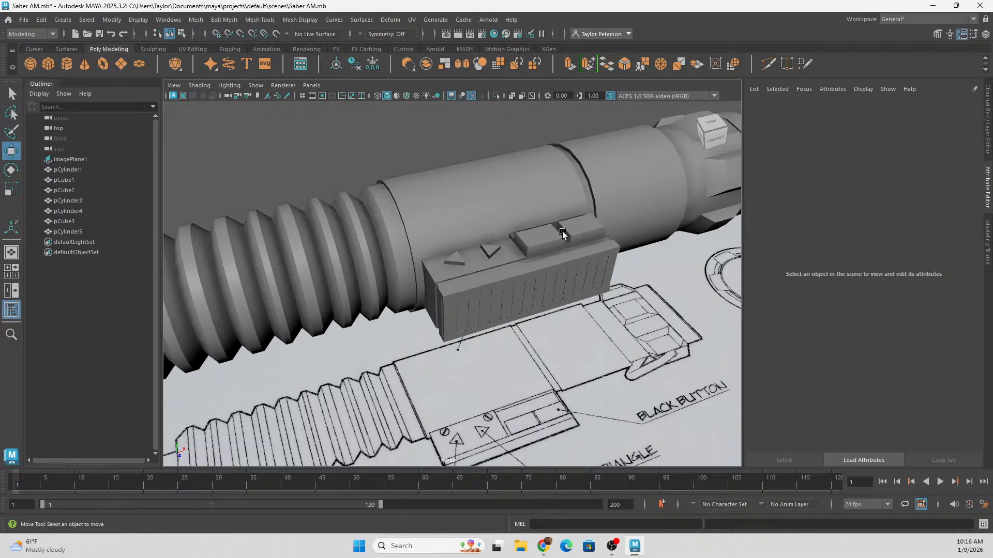
left_click_drag(562, 231, 263, 165, "alt")
- Restore the selection of the control box assembly and adjust its position along Z against the hilt
key("ctrl+z")
key("ctrl+z")
mouse_move(377, 172)
left_mouse_down("alt")
mouse_move(318, 174)
mouse_move(368, 173)
left_mouse_up("alt")
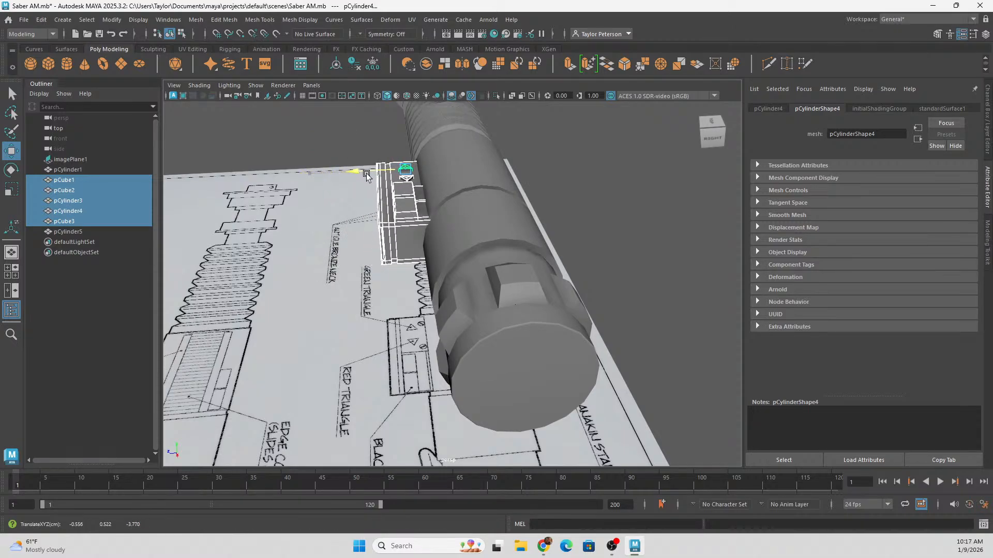
left_click(554, 155)
- Examine the seam between control box and hilt, plus the buttons and triangles, from all sides
left_click_drag(554, 155, 464, 216, "alt")
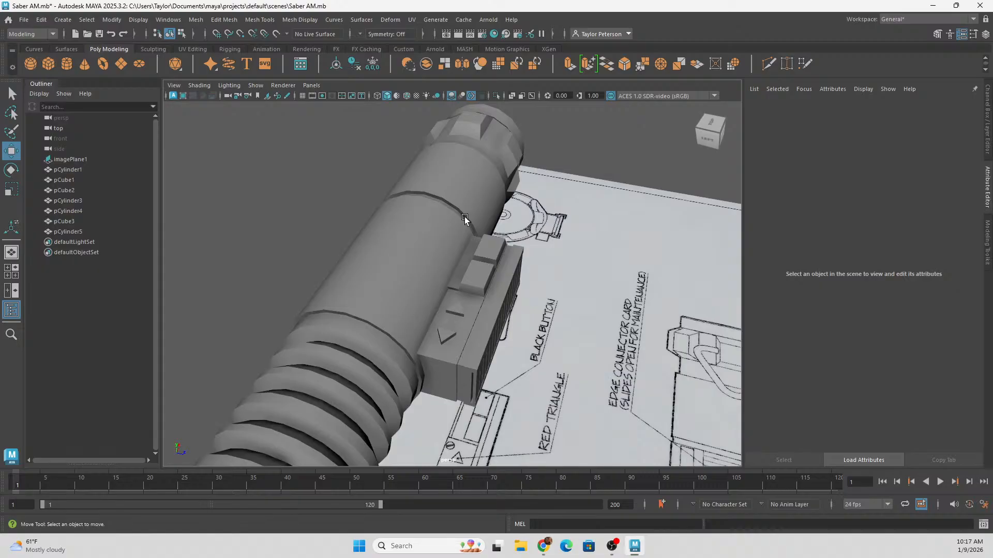
left_click_drag(464, 216, 465, 248, "alt")
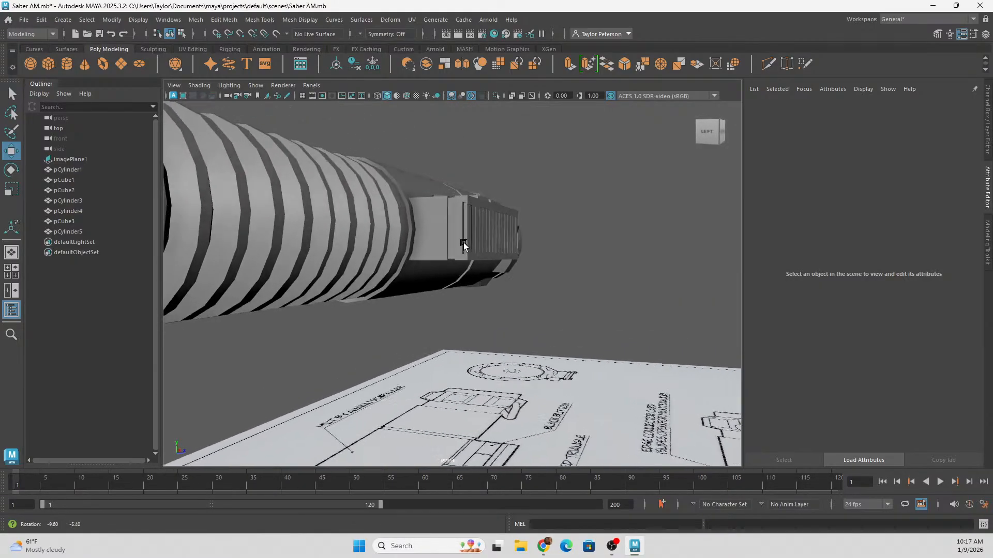
right_click_drag(465, 248, 581, 273, "alt")
left_click_drag(581, 273, 546, 288, "alt")
right_click_drag(545, 287, 520, 296, "alt")
mouse_move(520, 293)
left_mouse_down("alt")
mouse_move(539, 340)
mouse_move(498, 287)
mouse_move(517, 289)
left_mouse_up("alt")
mouse_move(517, 290)
right_mouse_down("alt")
mouse_move(579, 317)
mouse_move(618, 313)
right_mouse_up("alt")
middle_click_drag(710, 301, 410, 318, "alt")
mouse_move(410, 318)
right_mouse_down("alt")
mouse_move(564, 340)
mouse_move(361, 312)
right_mouse_up("alt")
middle_click_drag(269, 276, 481, 288, "alt")
right_click_drag(419, 289, 492, 292, "alt")
left_click_drag(492, 291, 516, 271, "alt")
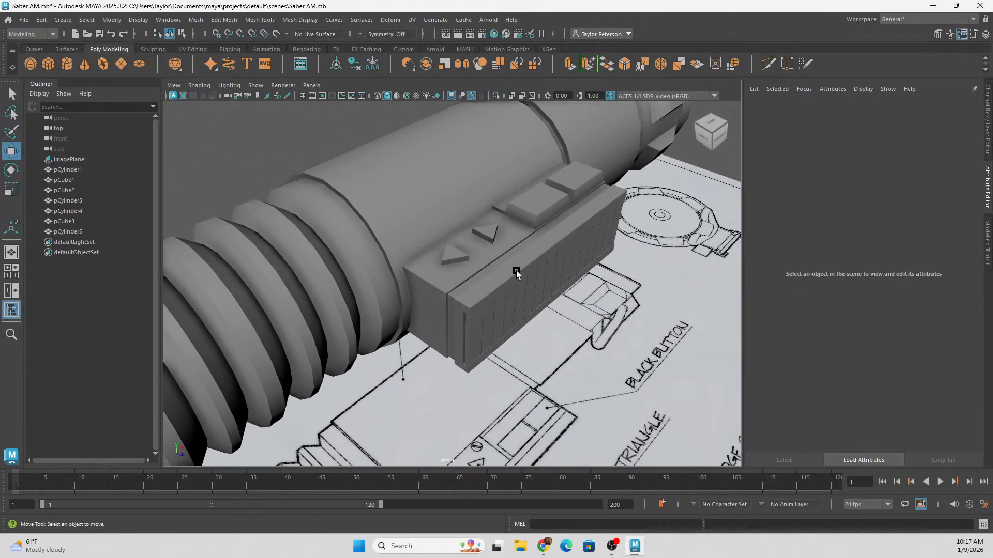
left_click(492, 233)
right_click_drag(492, 234, 463, 253, "alt")
left_click(647, 170)
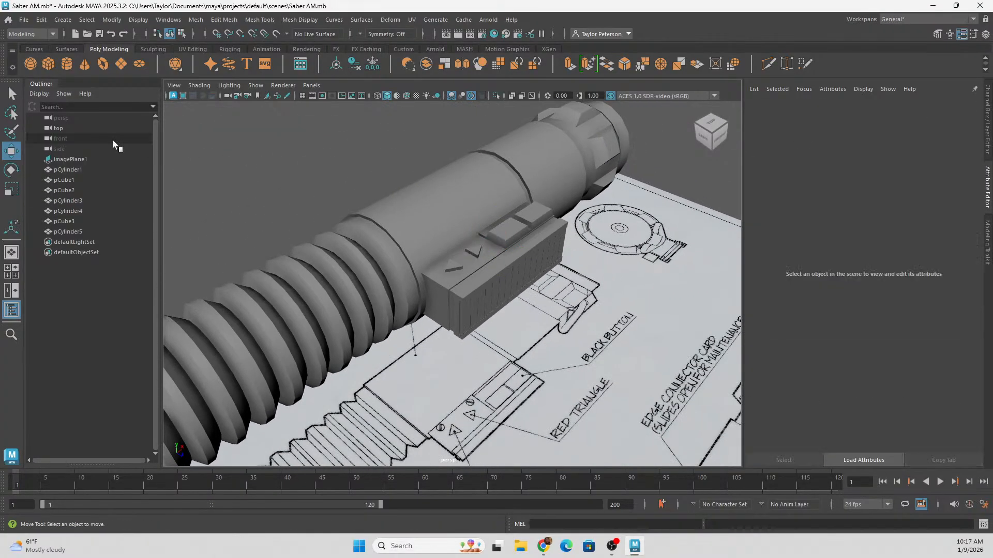
- Create a polygon cylinder beside the control box and reduce its Subdivisions Axis to 3
left_click(77, 62)
key("Delete")
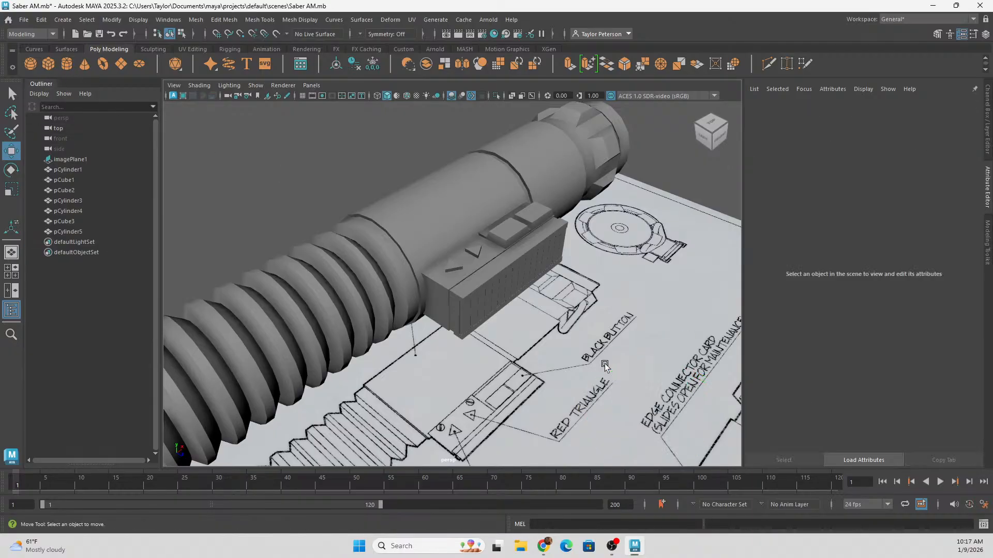
left_click(69, 64)
middle_click_drag(512, 209, 465, 195, "alt")
left_click_drag(465, 195, 577, 181, "alt")
middle_click_drag(576, 181, 541, 182, "alt")
left_click(874, 109)
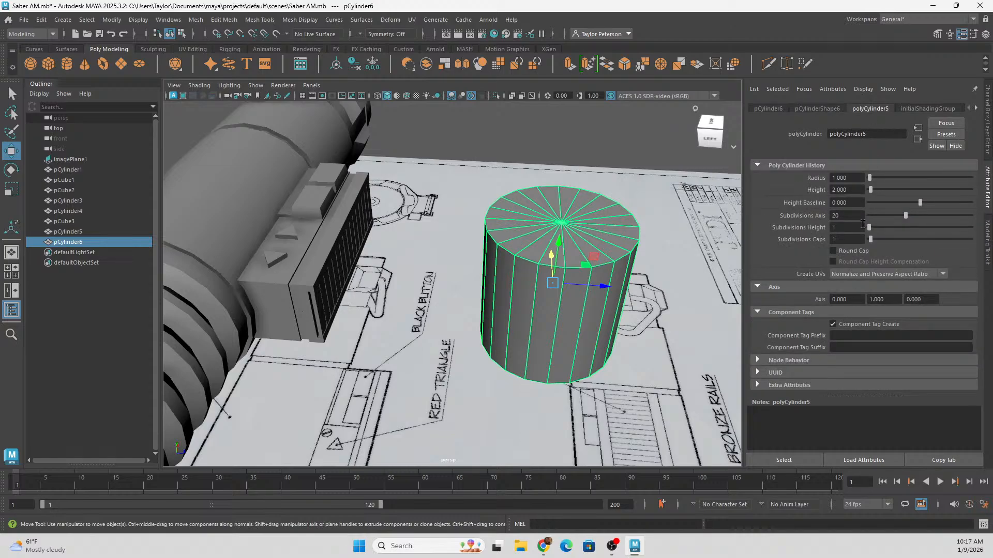
left_click_drag(544, 207, 474, 159, "alt")
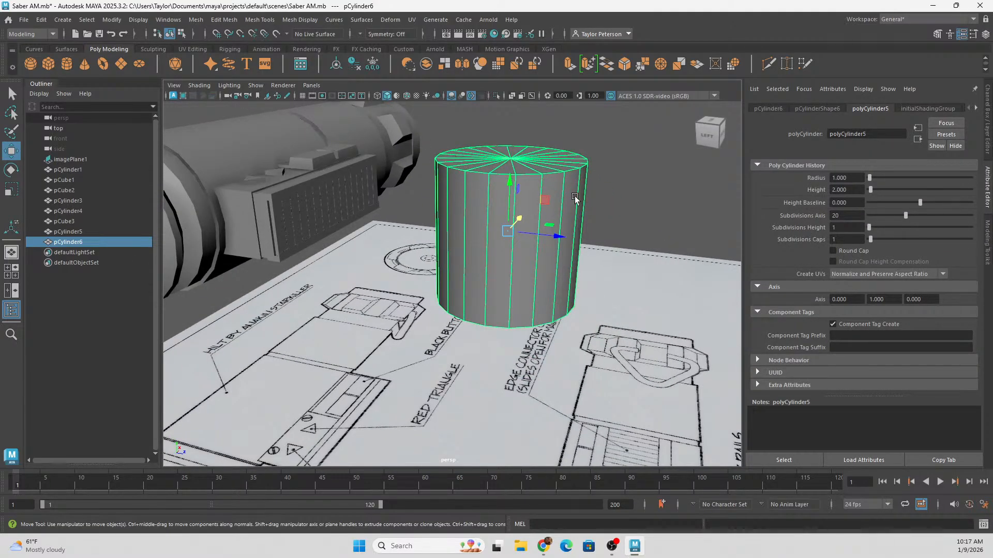
left_click_drag(573, 196, 587, 202, "alt")
left_click_drag(905, 216, 868, 215)
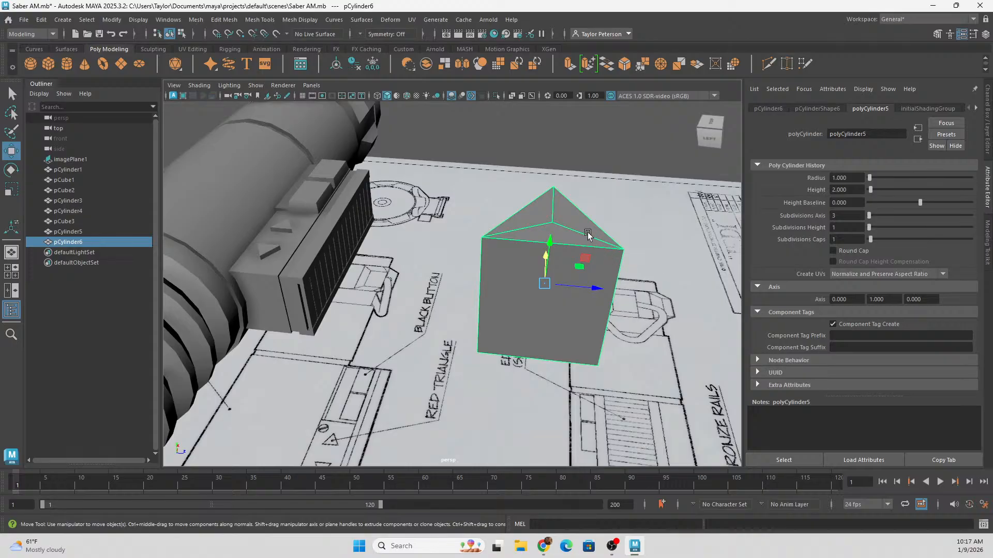
left_click_drag(579, 208, 414, 231, "alt")
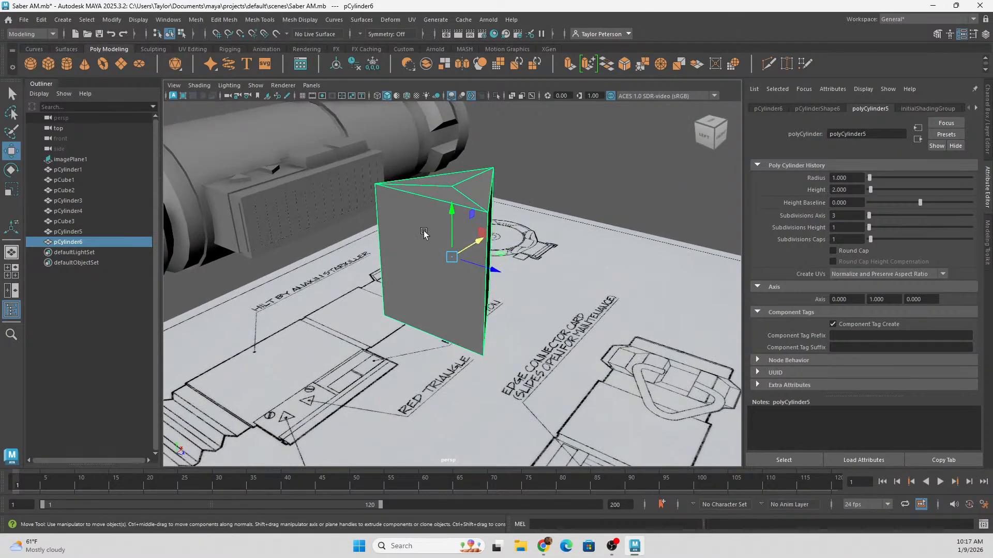
left_click_drag(453, 183, 568, 198, "alt")
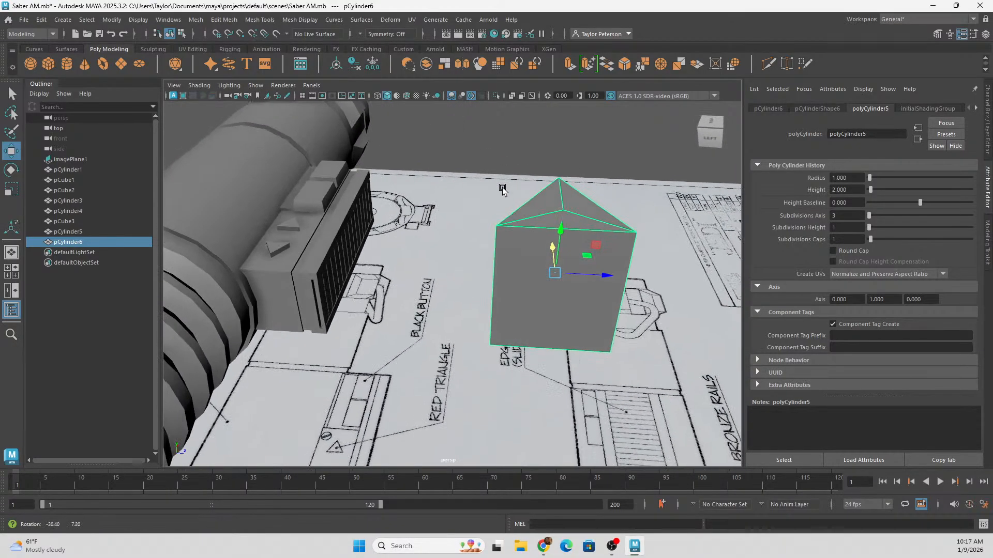
- Enable Round Cap on the three-sided cylinder and set its Subdivisions Axis to 4
left_click(832, 251)
left_click(833, 253)
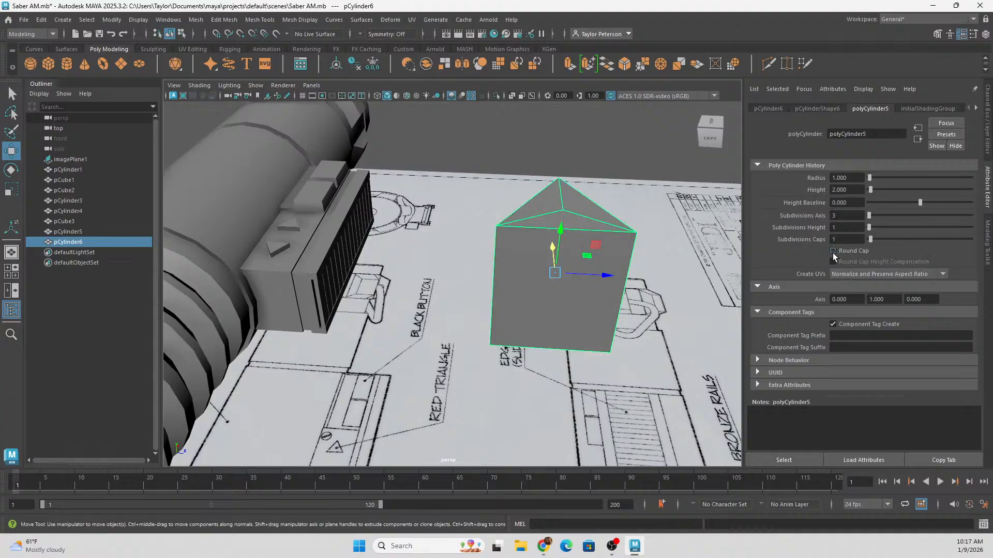
left_click(832, 251)
left_click_drag(465, 197, 491, 222, "alt")
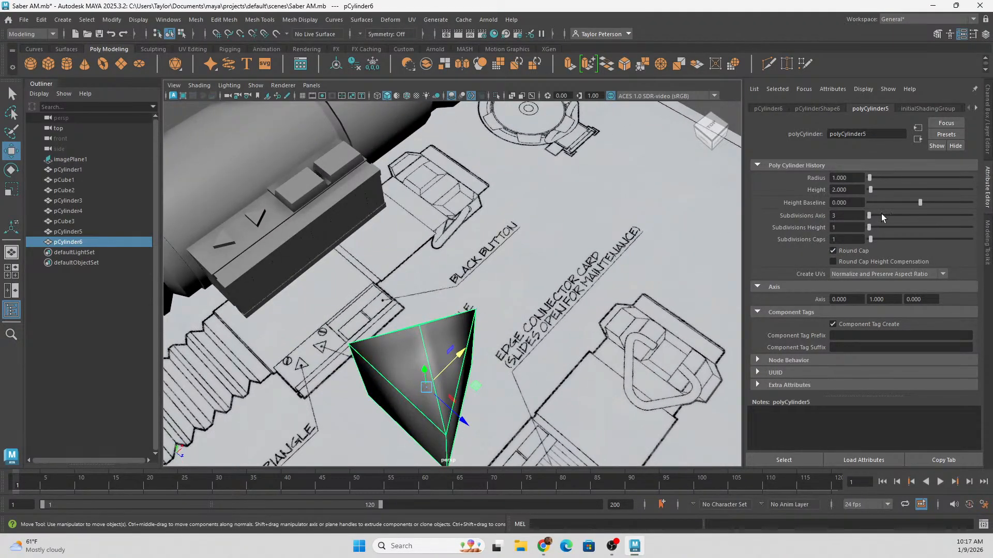
left_click_drag(870, 216, 871, 217)
left_click_drag(414, 248, 644, 227, "alt")
left_click(644, 227)
right_click_drag(644, 228, 465, 211, "alt")
left_click_drag(331, 233, 568, 266, "alt")
- Delete the round-capped test cylinder from the scene
left_click(470, 247)
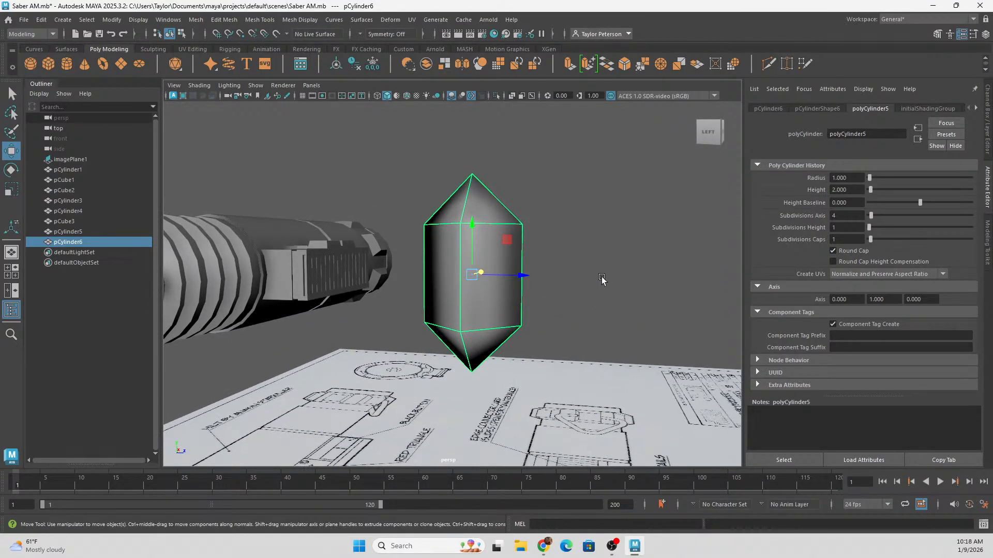
key("Delete")
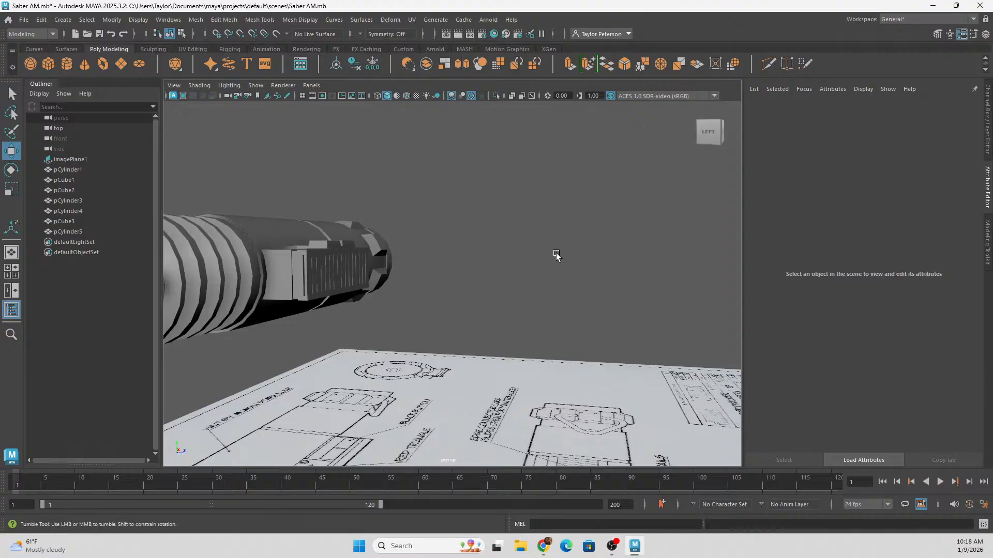
left_click_drag(556, 257, 517, 249, "alt")
scroll(484, 240, "up", 3)
scroll(483, 240, "up", 3)
left_click_drag(585, 259, 550, 203, "alt")
scroll(523, 195, "down", 2)
middle_click_drag(523, 194, 526, 221, "alt")
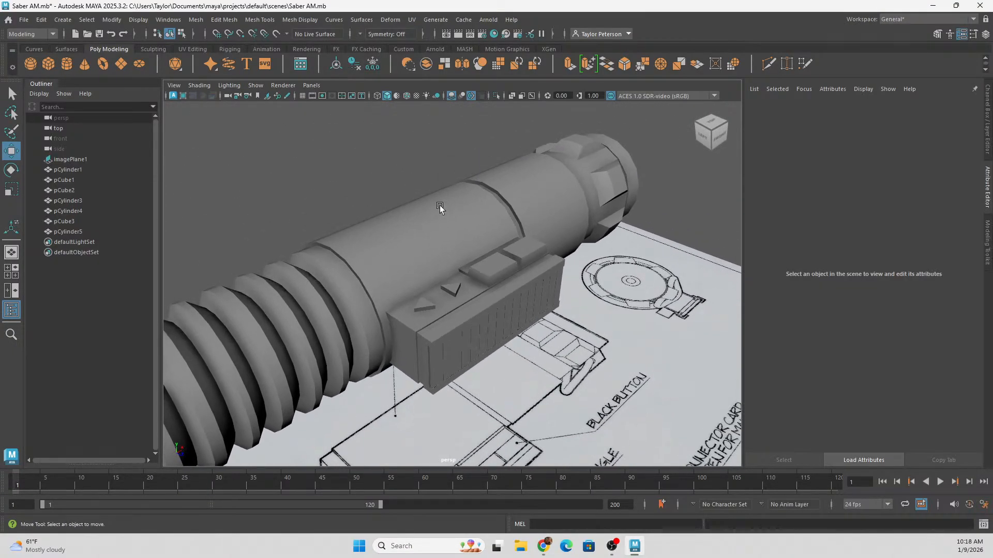